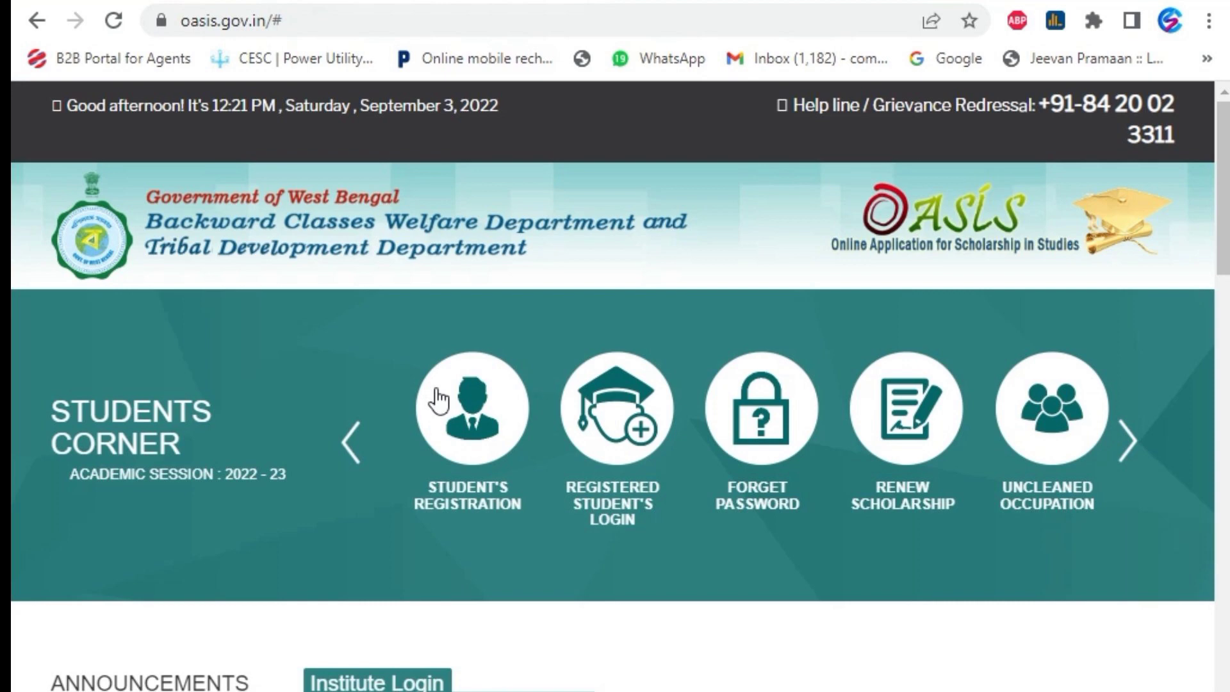
Start a new student registration from the Students Corner on the OASIS home page
click(470, 430)
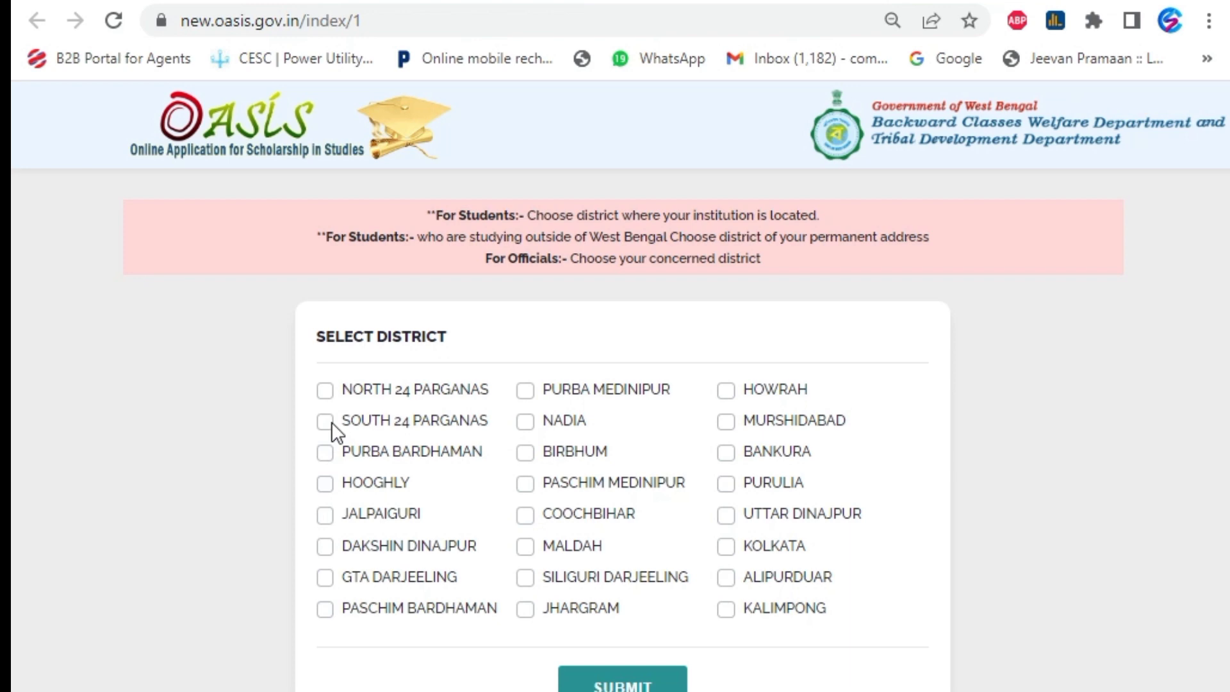
Submit South 24 Parganas as the institution's district and confirm it
click(326, 421)
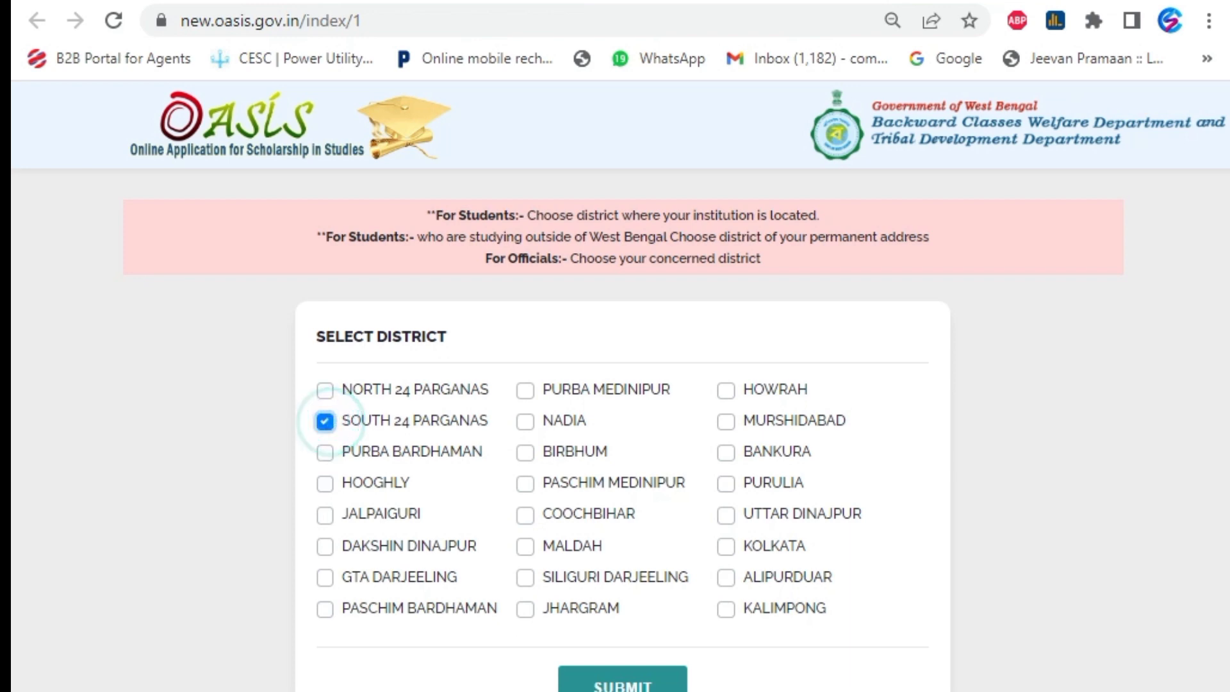
click(596, 684)
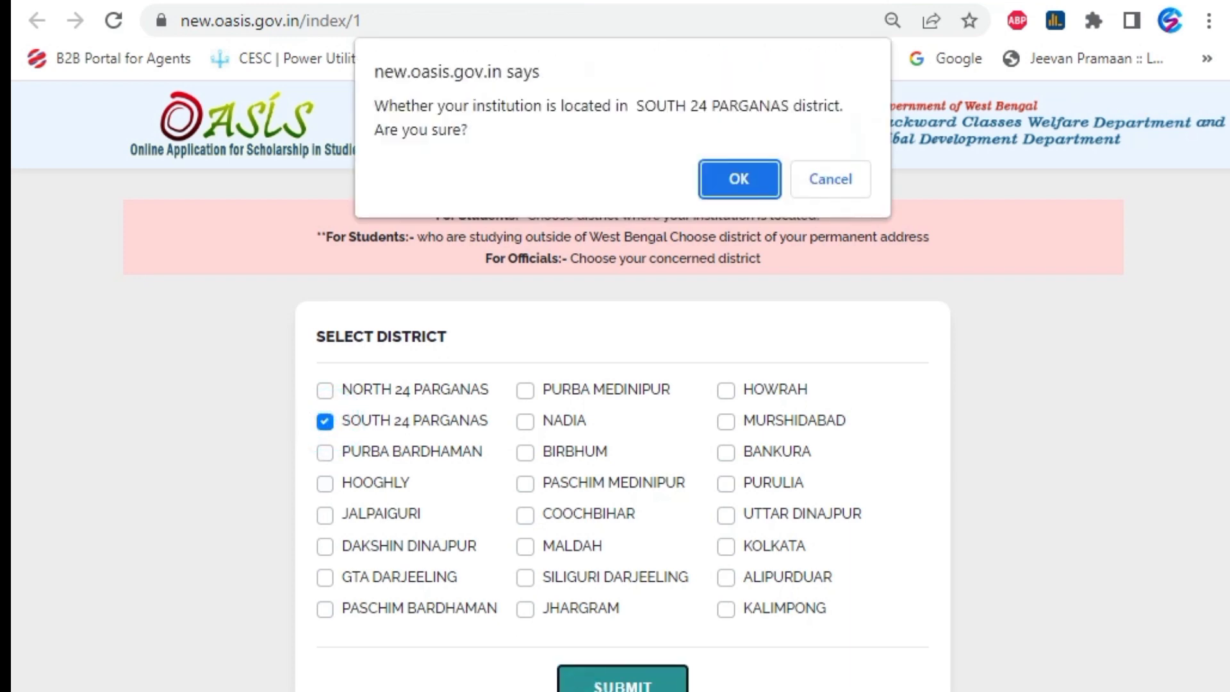
click(732, 178)
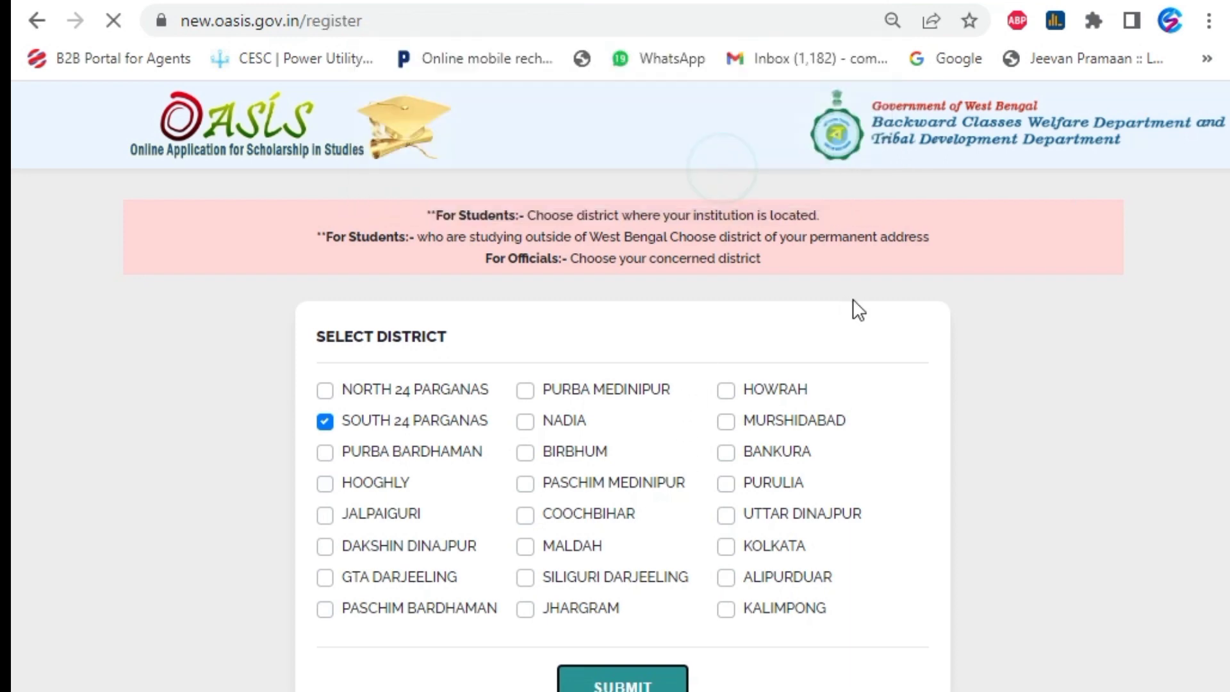
Set the caste certificate issuing date to 31 January 2018
click(570, 453)
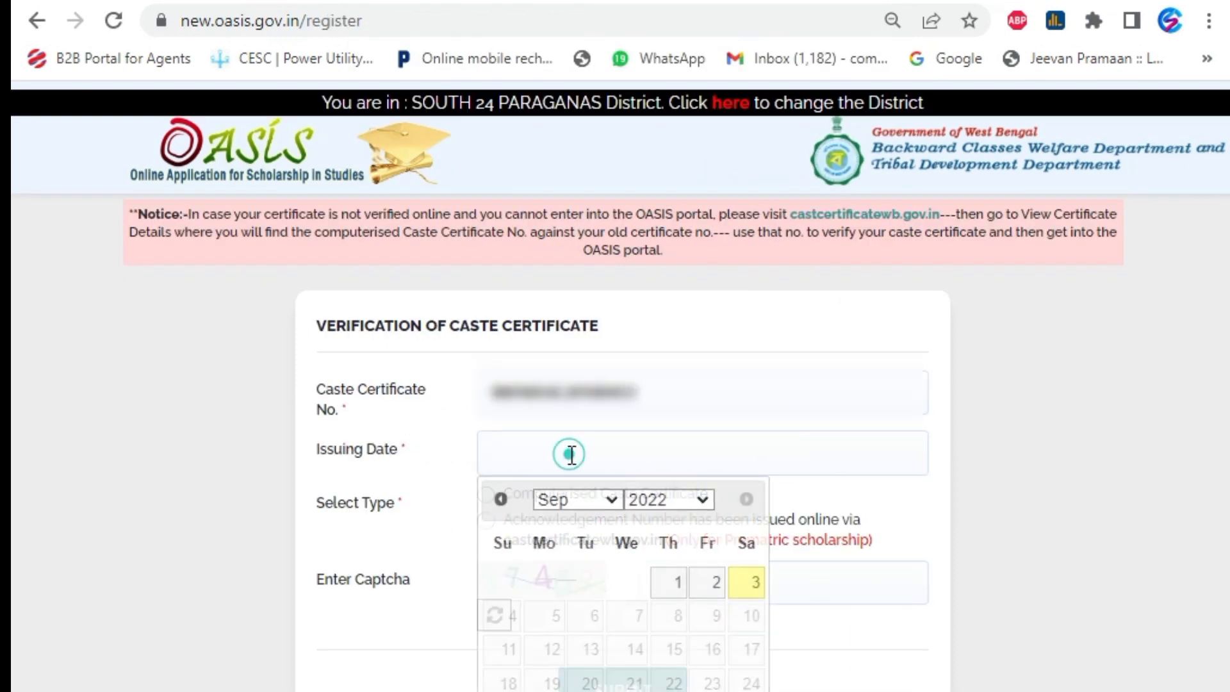
click(646, 506)
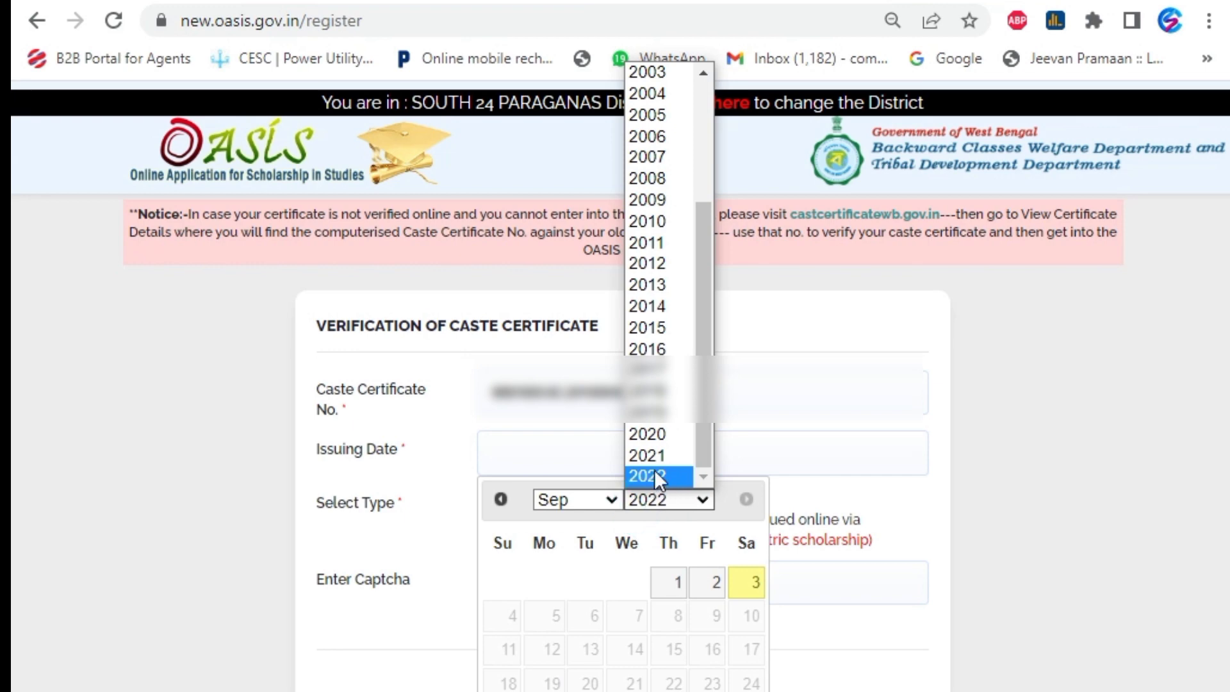
click(650, 391)
click(608, 501)
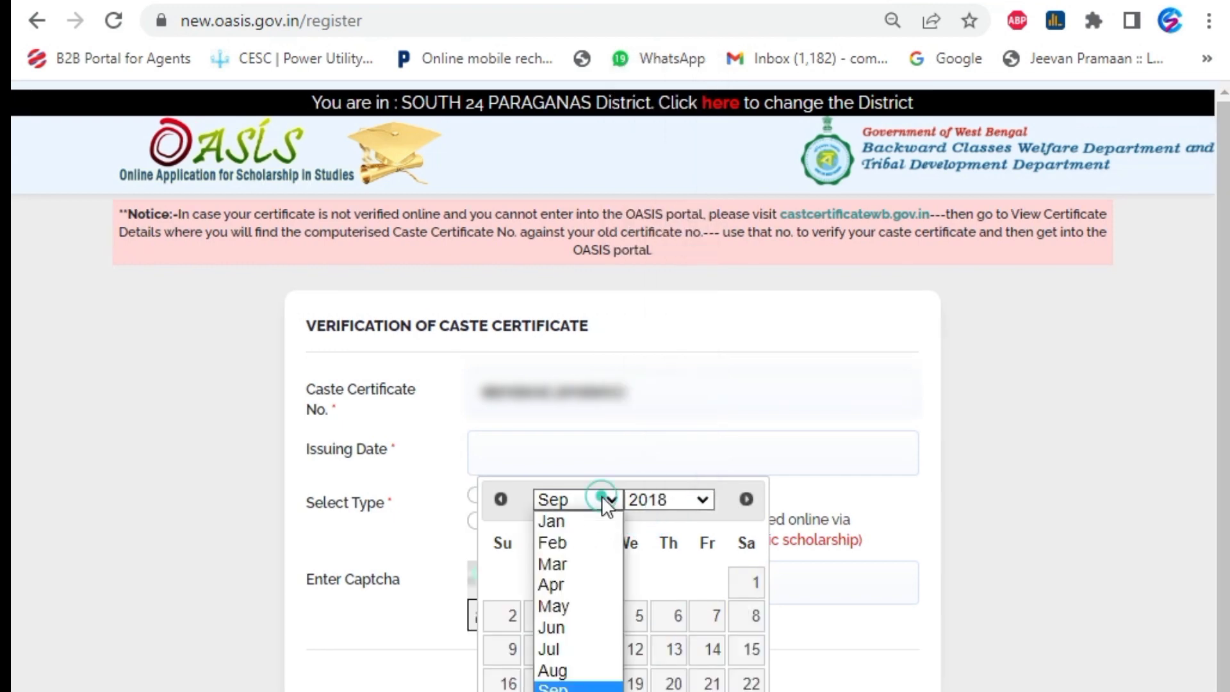
click(579, 522)
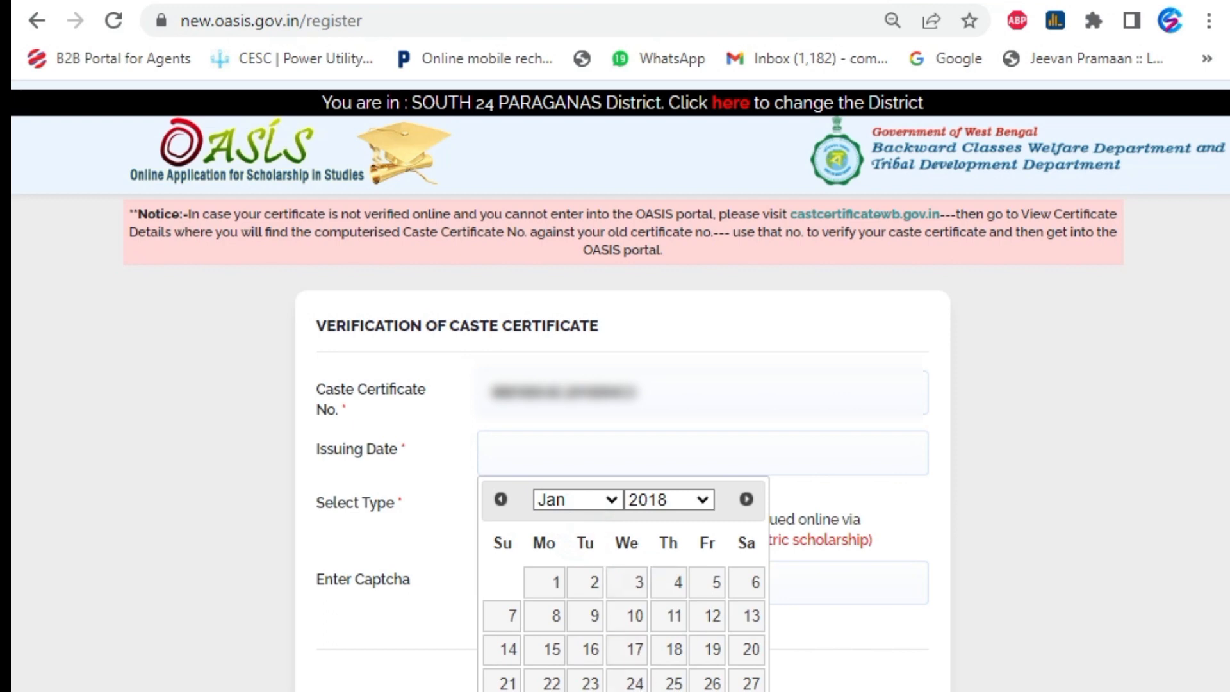
click(626, 691)
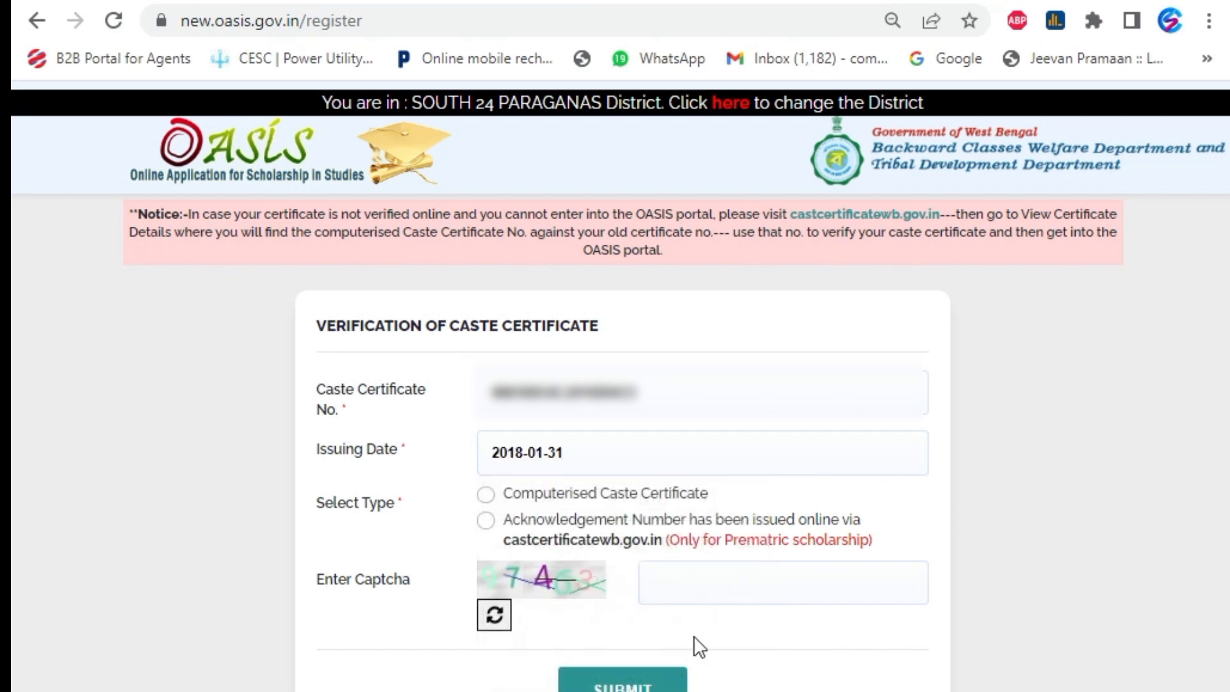
Mark it a Computerised Caste Certificate, enter the captcha and submit for verification
click(485, 495)
click(654, 586)
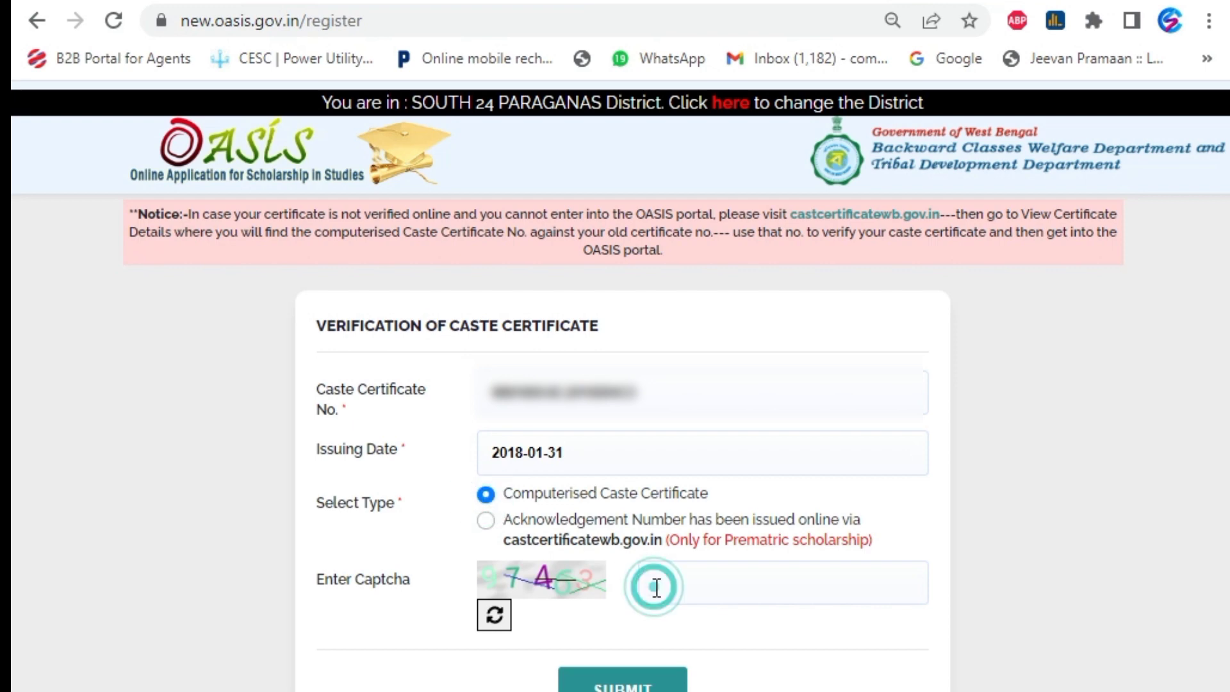
text(97463)
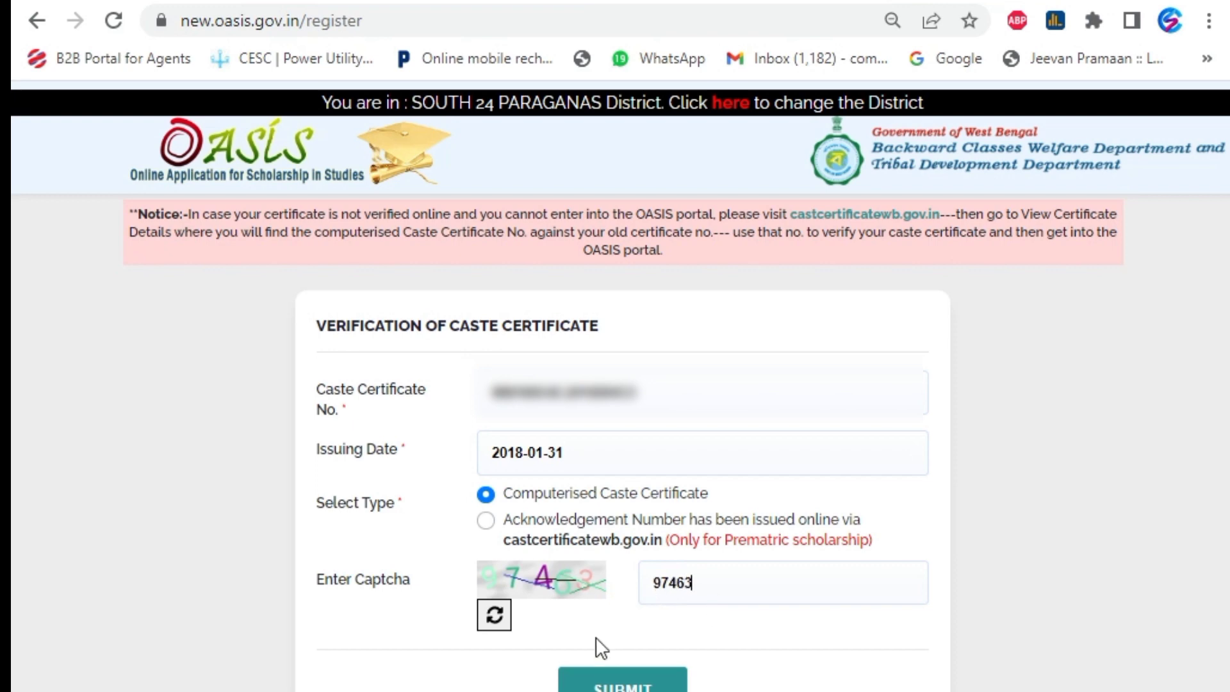
click(576, 683)
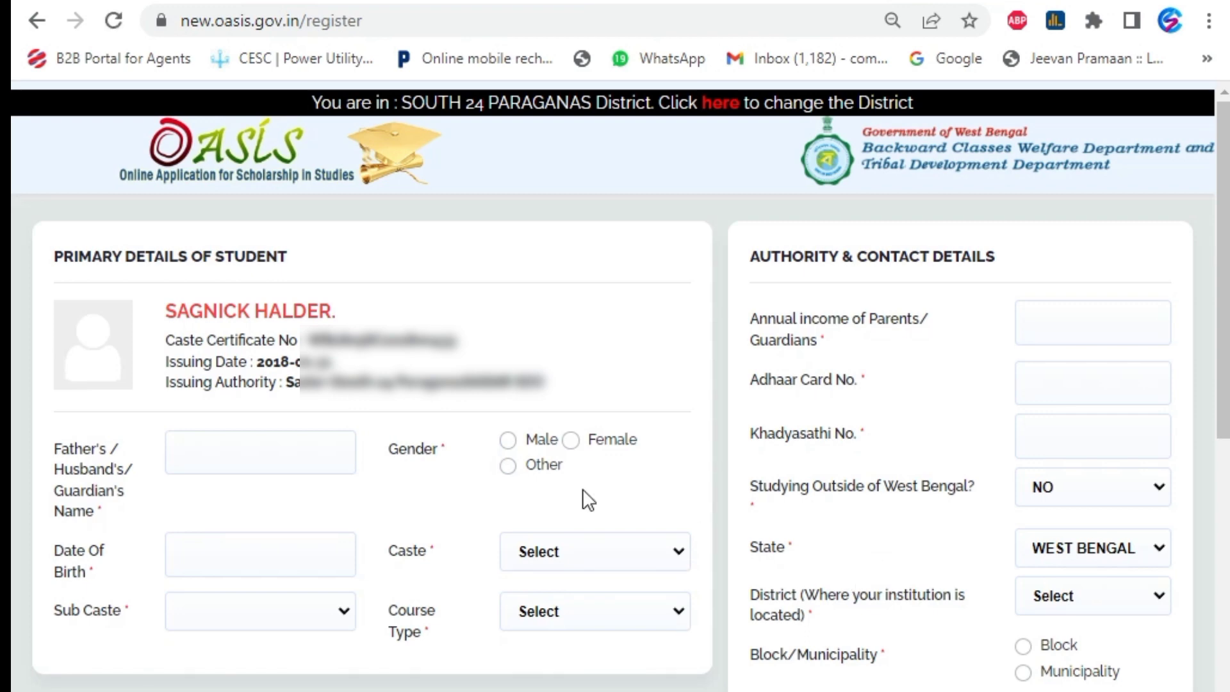
Begin the father's name field, dismissing suggested names, and scroll through the registration form
click(250, 457)
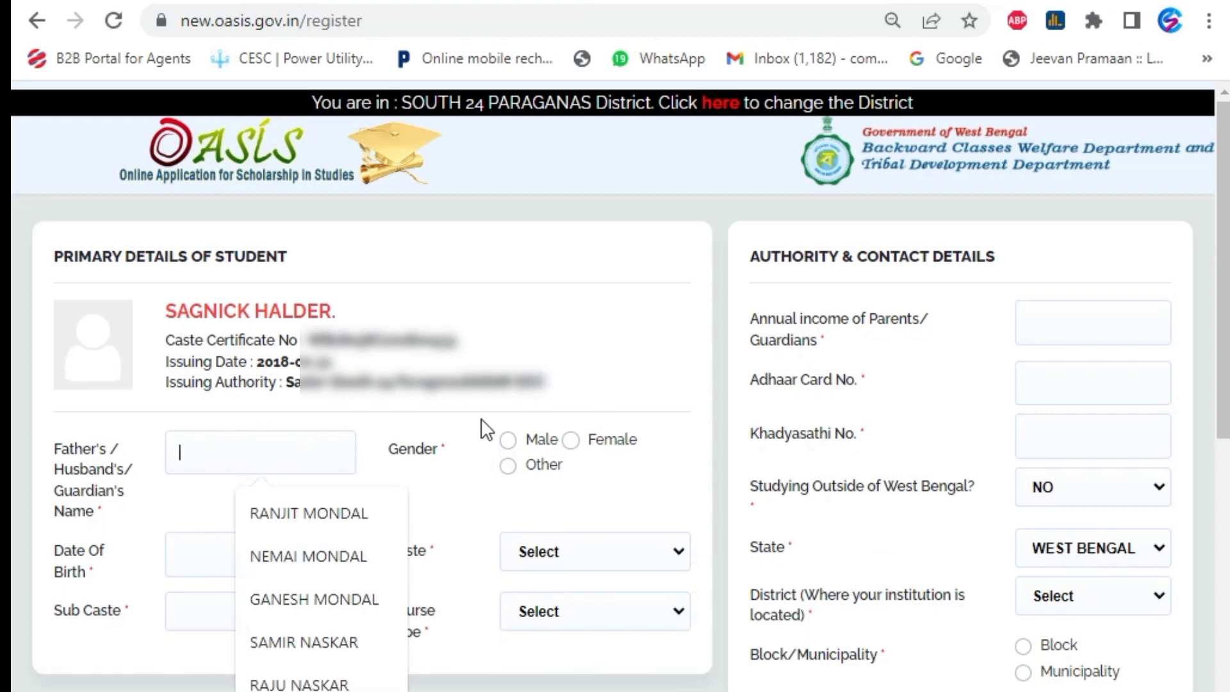
click(323, 408)
click(191, 458)
click(389, 412)
click(228, 459)
scroll(397, 460, down, 2)
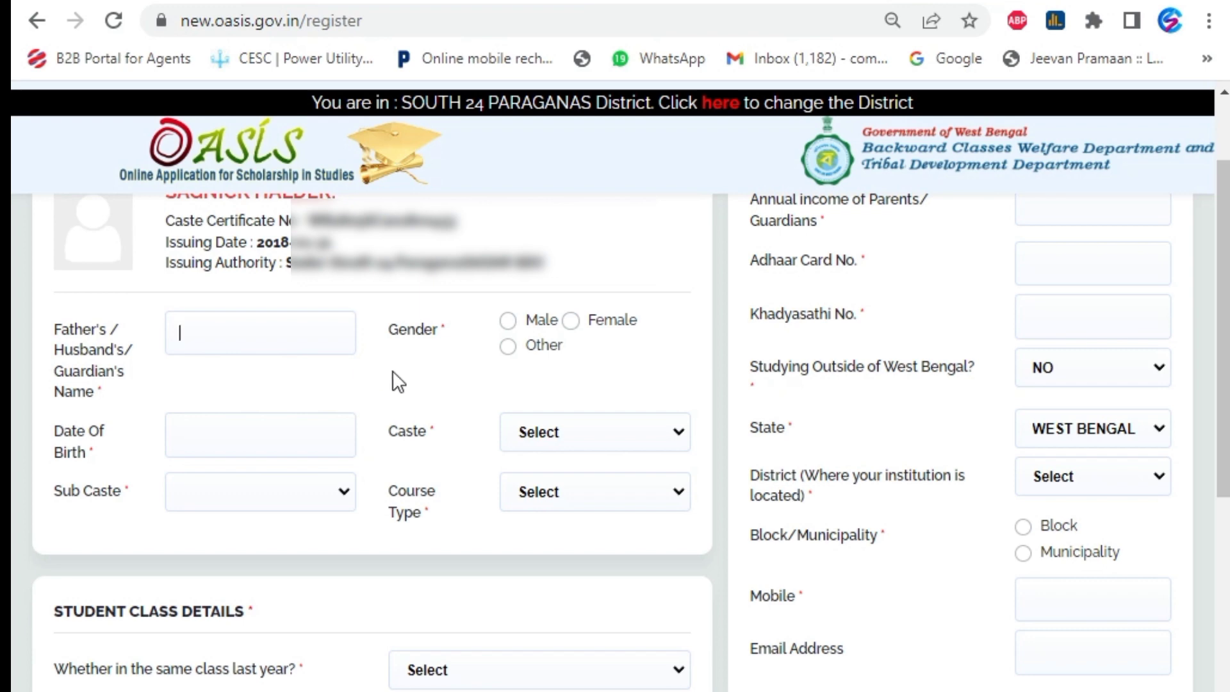
scroll(392, 378, up, 2)
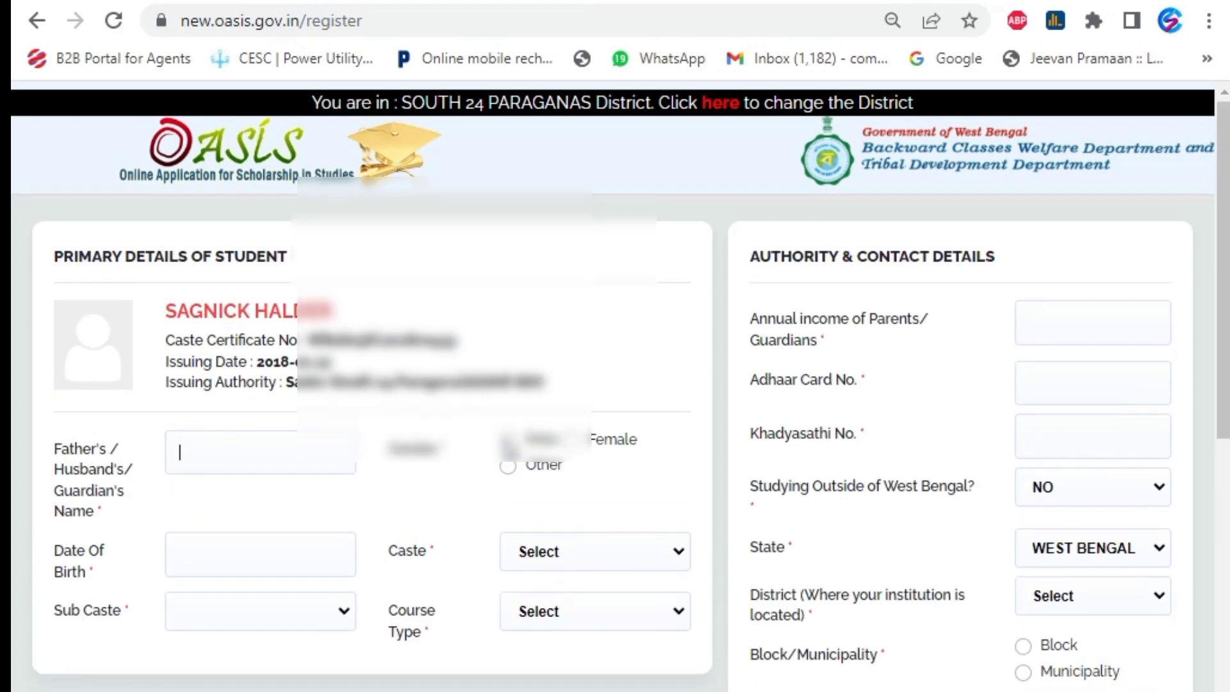
scroll(372, 328, down, 2)
scroll(381, 434, down, 2)
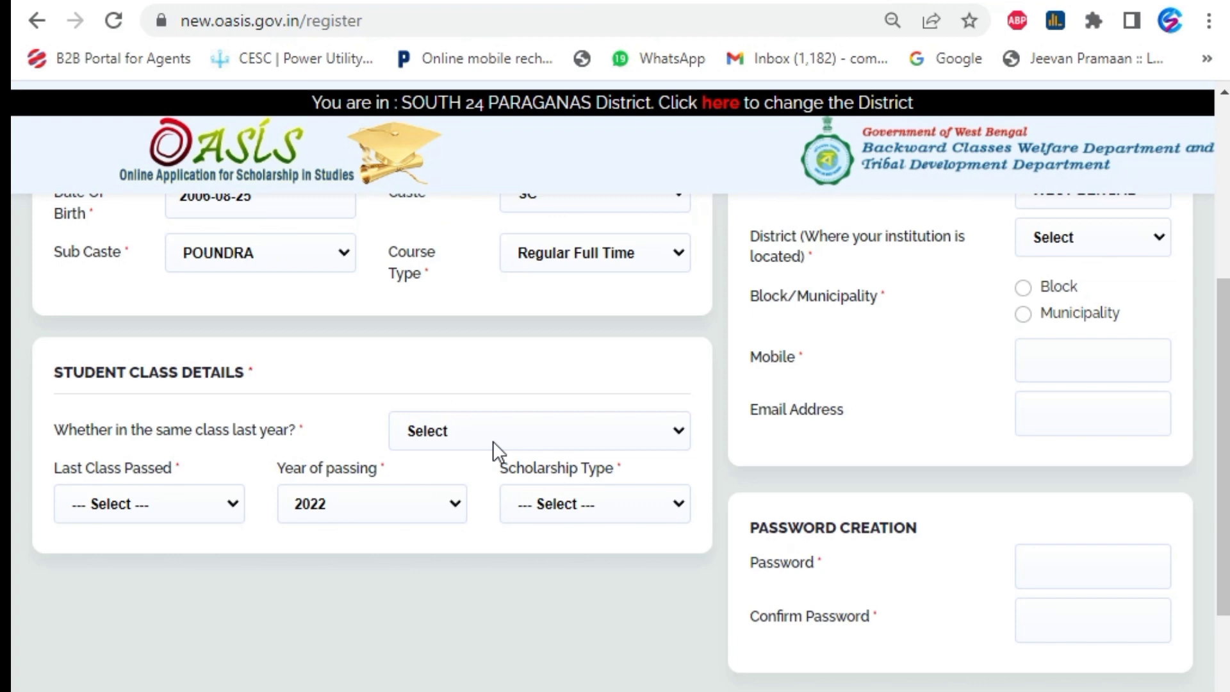
Answer NO for same class last year and choose X as last class passed
click(493, 441)
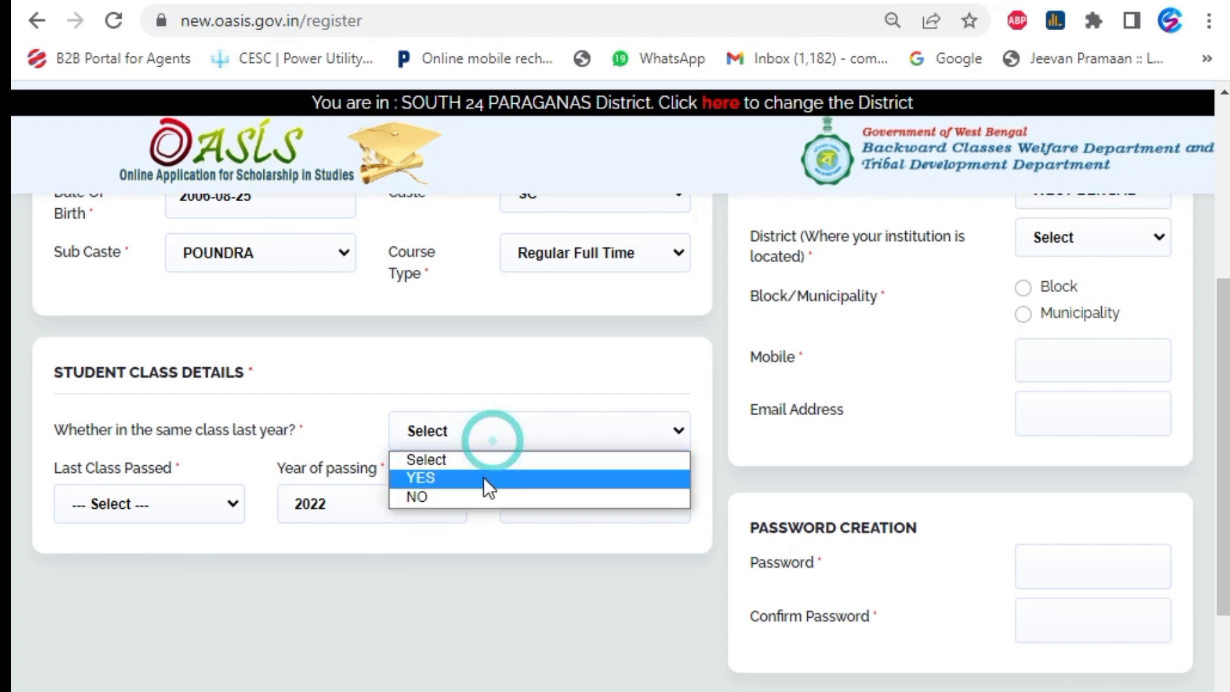
click(471, 497)
click(318, 439)
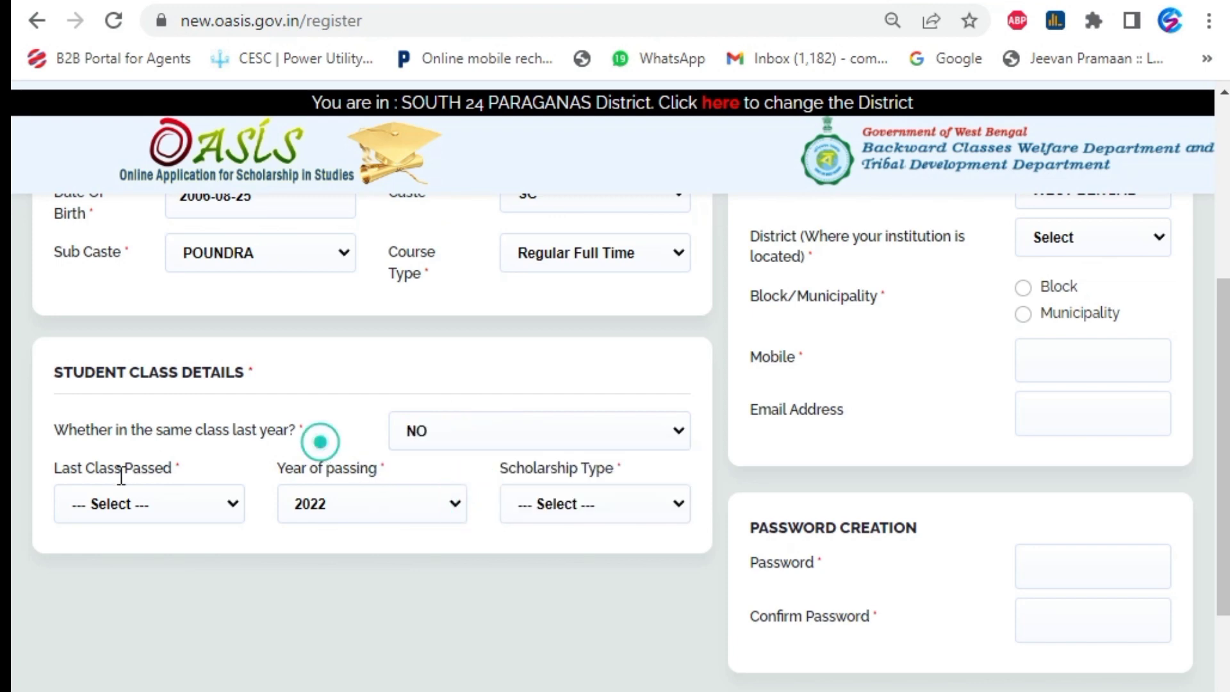
click(112, 505)
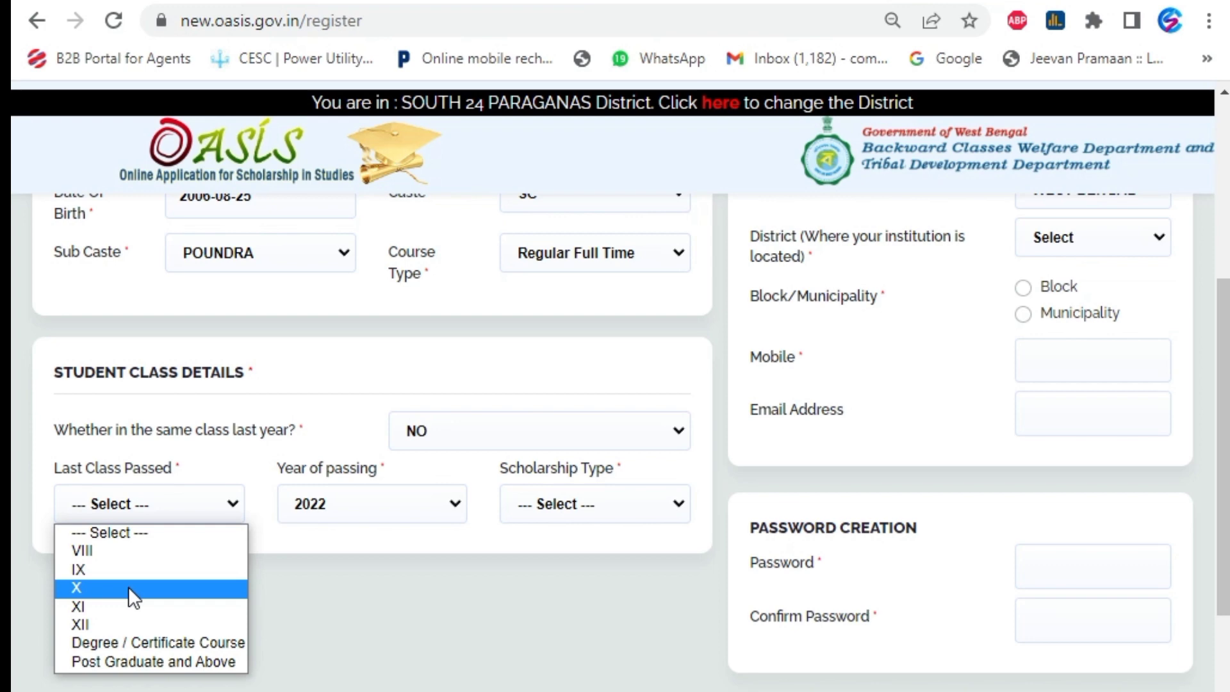
click(128, 586)
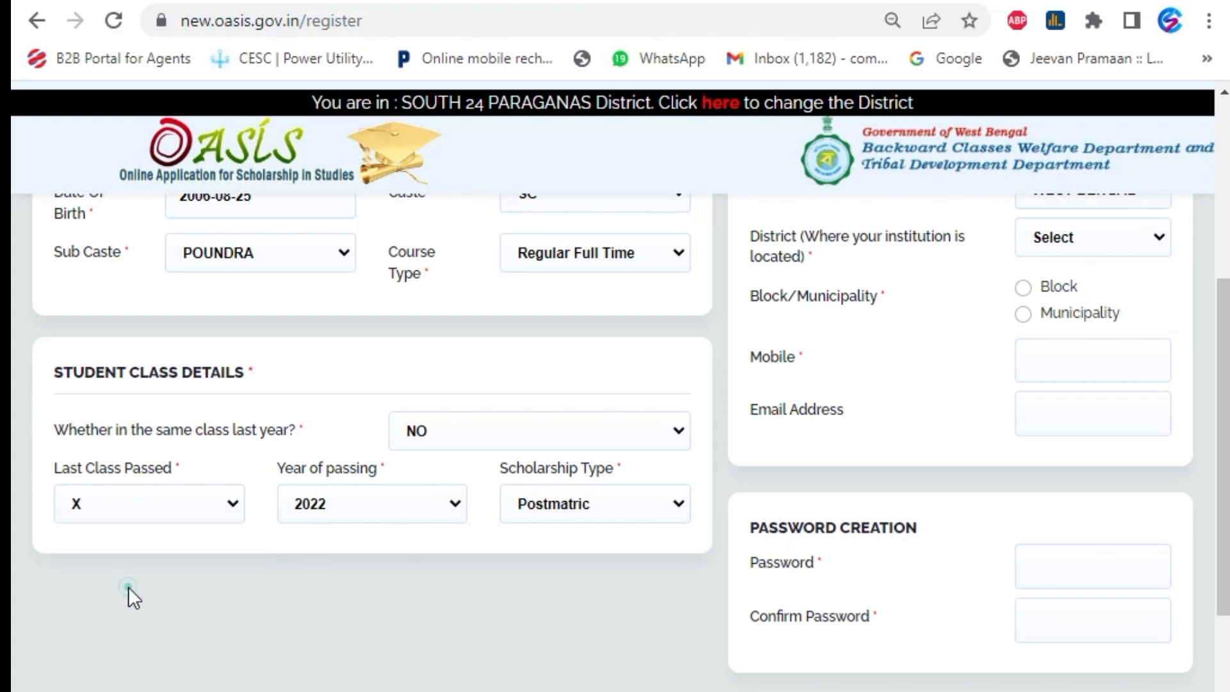
click(260, 539)
Set year of passing to 2022 and scholarship type to Postmatric
click(393, 510)
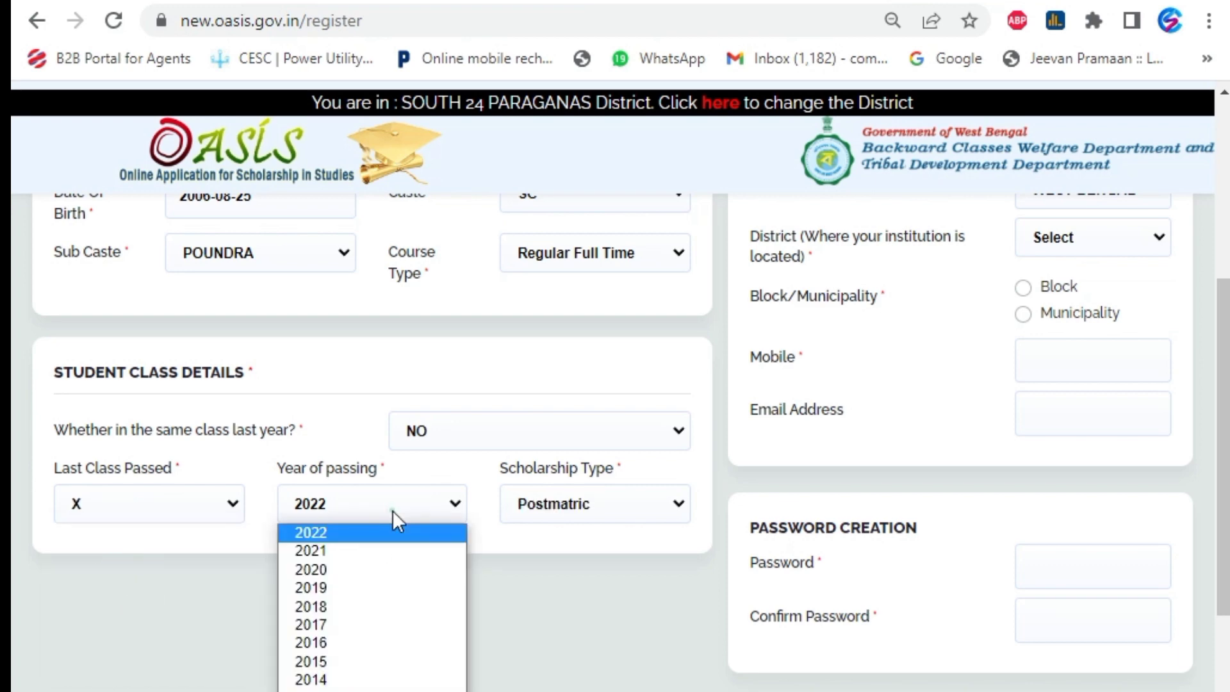
click(343, 506)
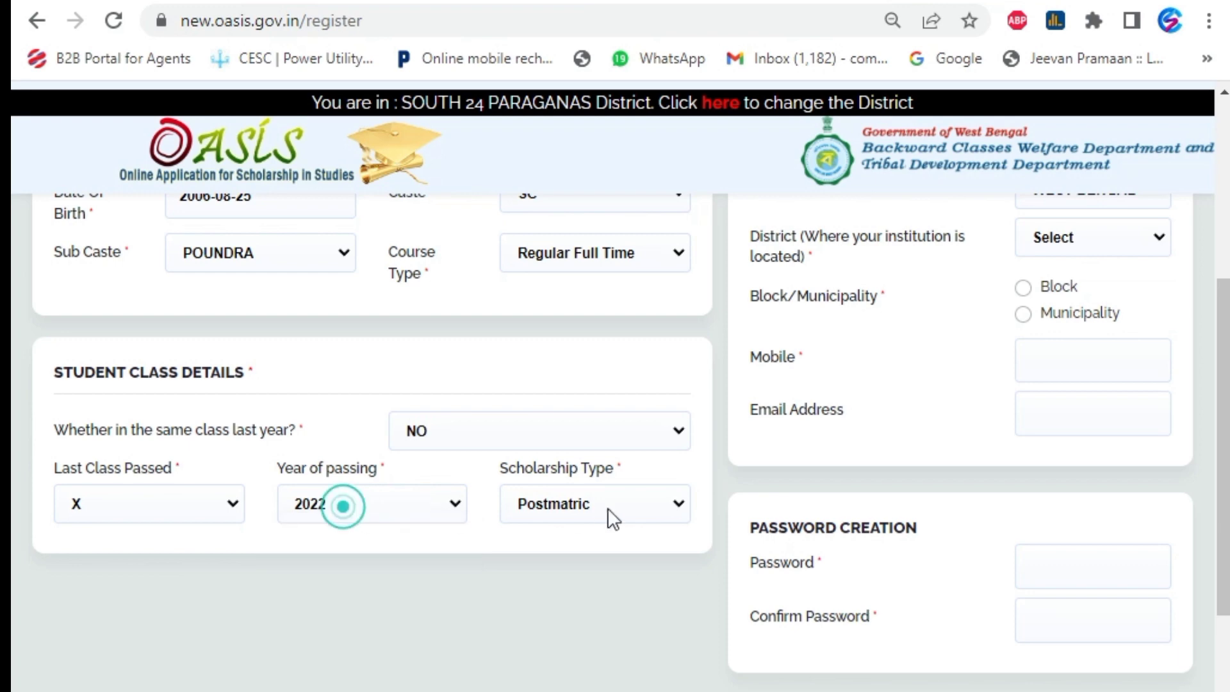
click(608, 507)
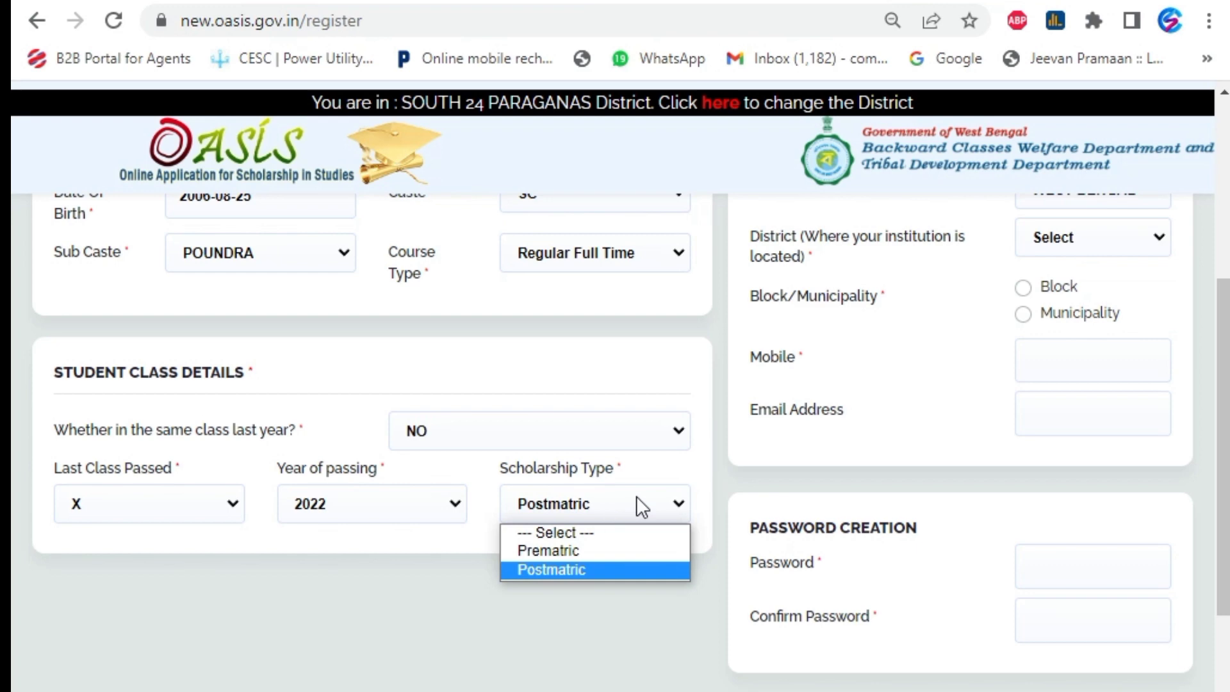
click(250, 586)
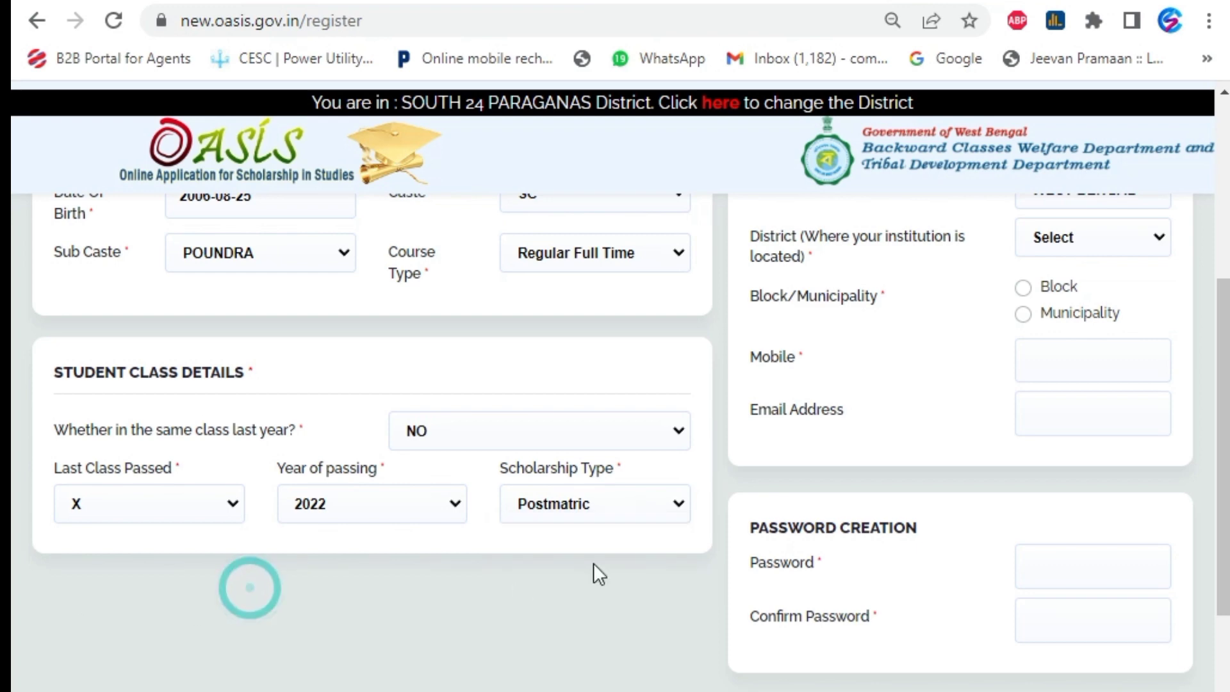
Enter parents' annual income 30000 and the applicant's Aadhaar card number
scroll(1018, 490, up, 5)
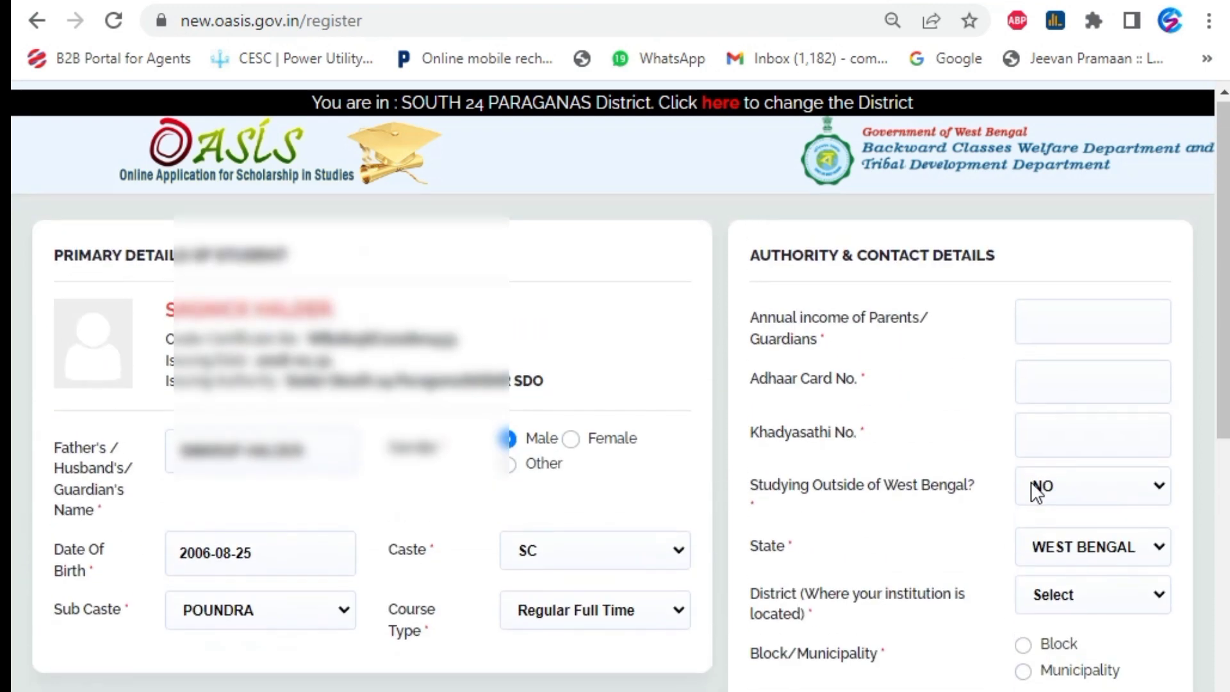
click(1050, 327)
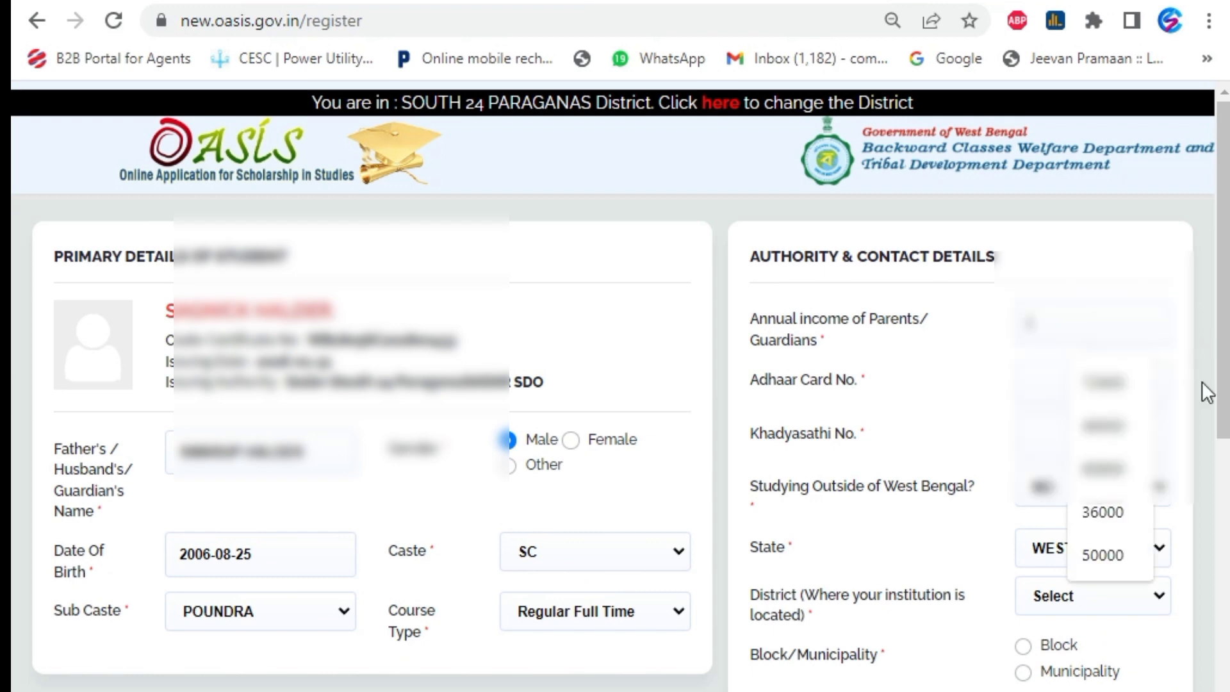
text(30000)
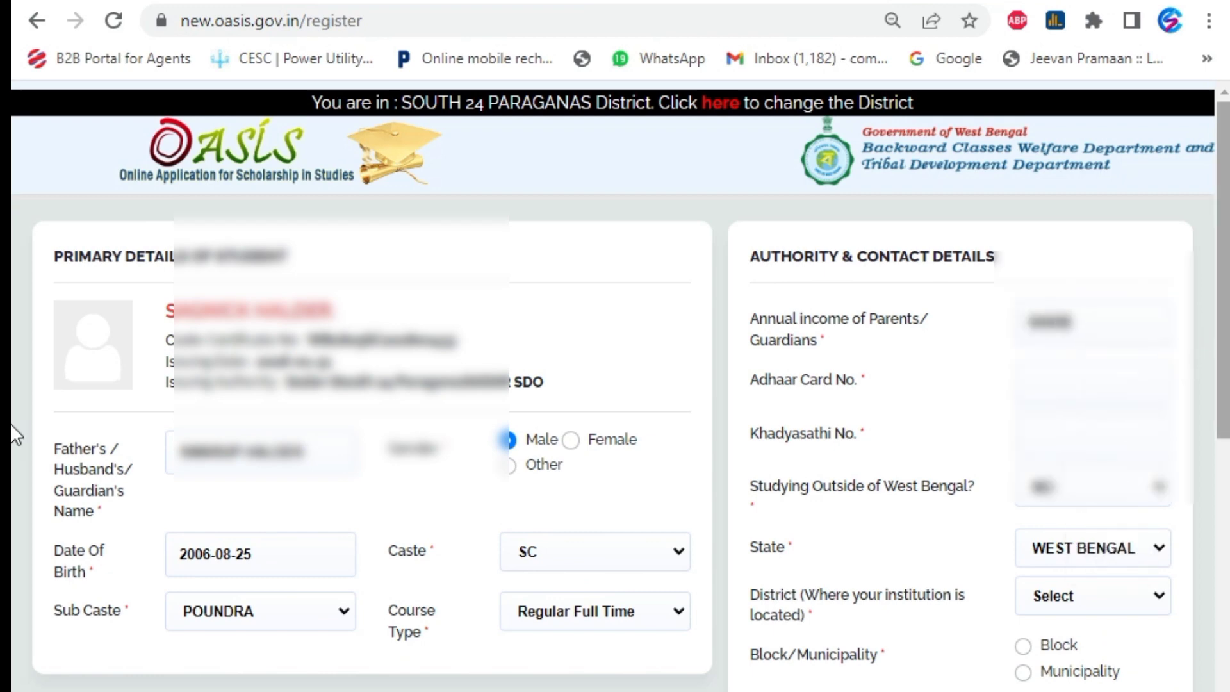
click(1031, 387)
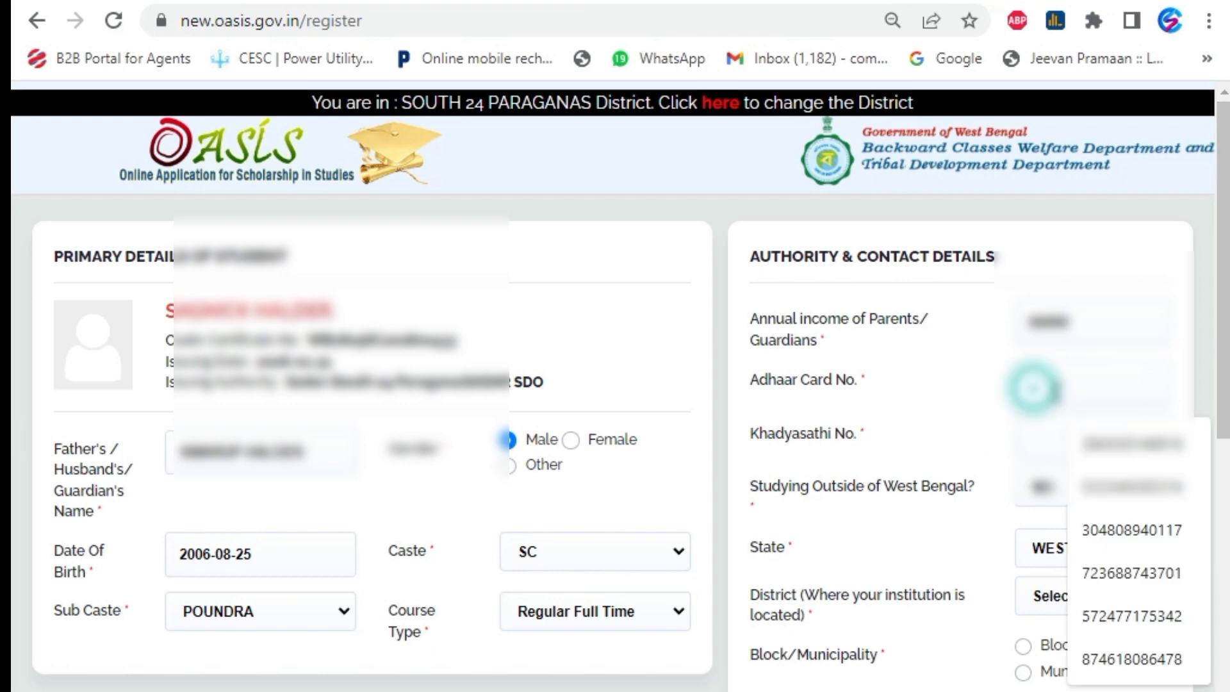
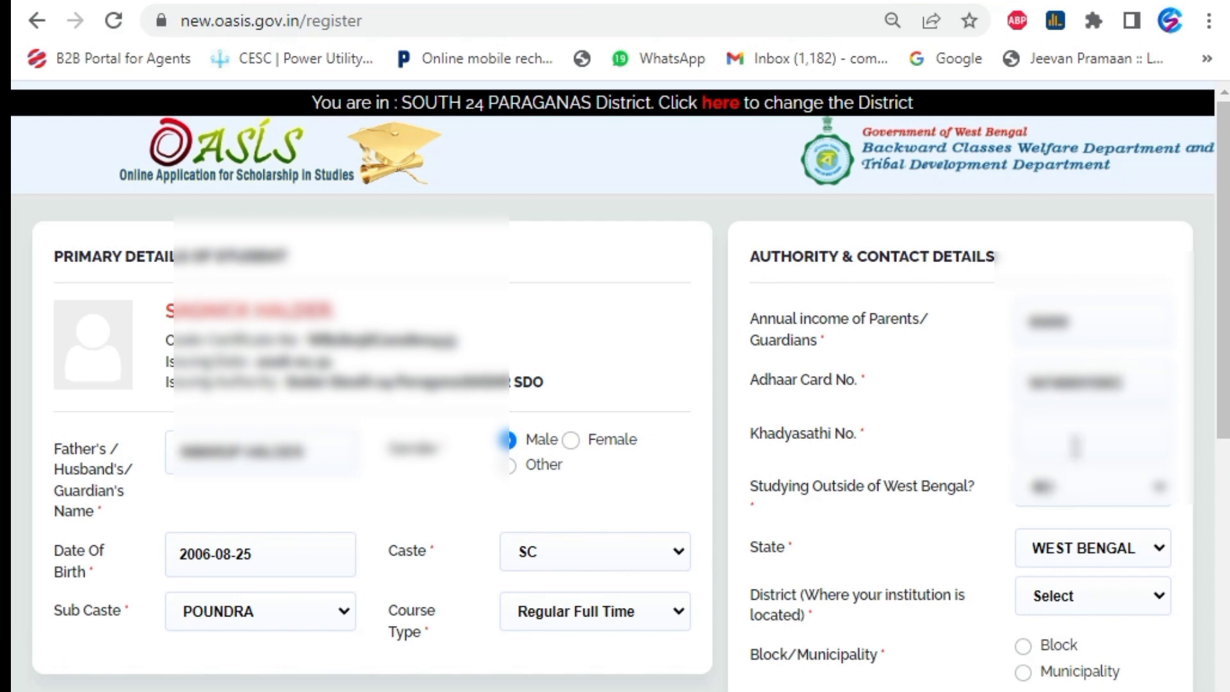
Fill in the Khadyasathi ration card number, dismissing autofill suggestions
click(1073, 445)
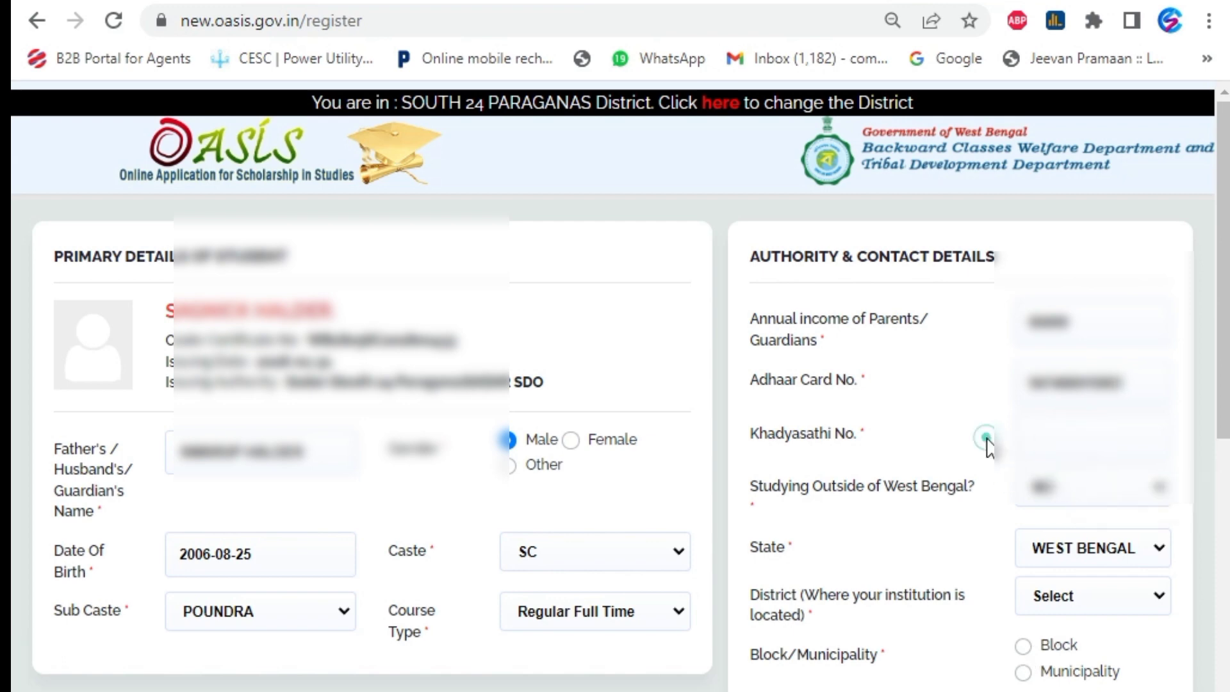
click(986, 438)
click(1087, 442)
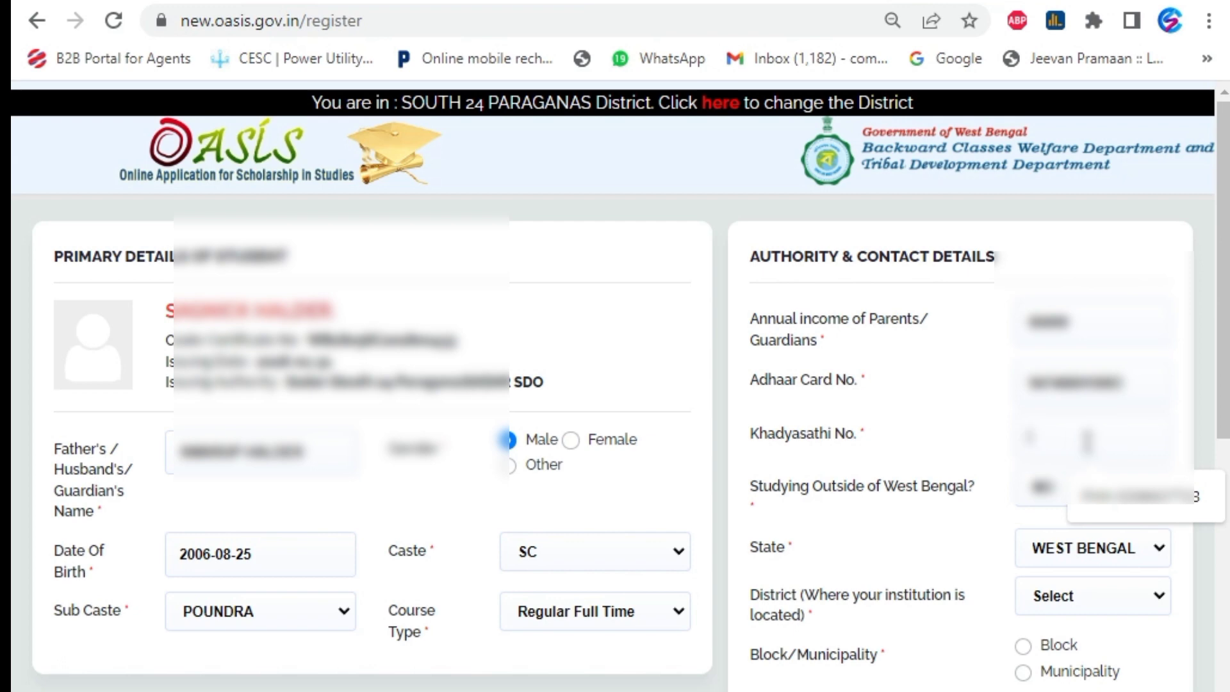
text(1234)
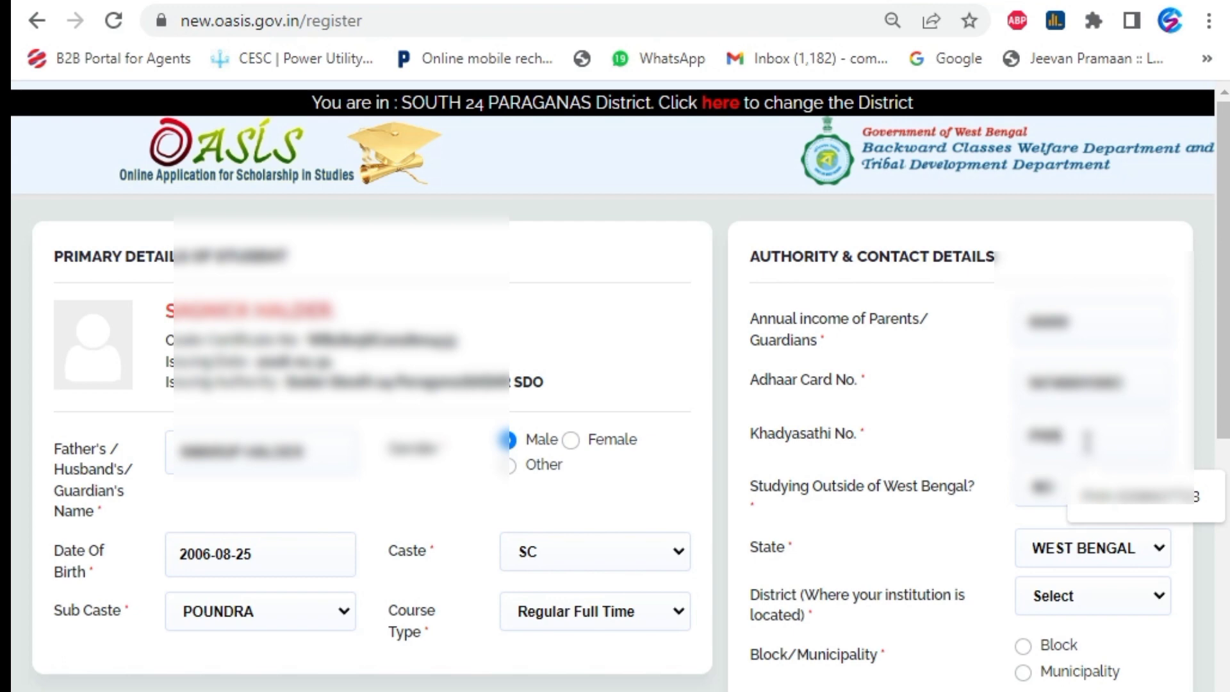
text(567890)
Set institution district SOUTH 24 PARGANAS, area type Municipality, municipality Maheshtala
scroll(1089, 486, down, 2)
click(1087, 477)
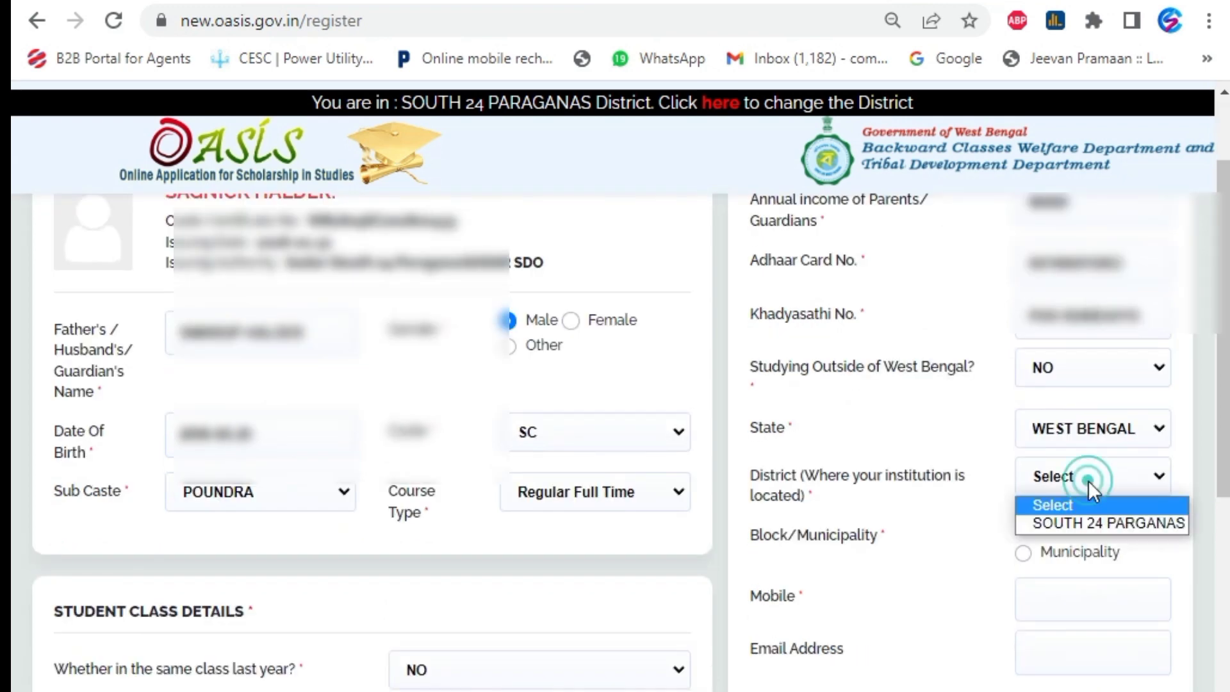
click(1093, 520)
click(1030, 552)
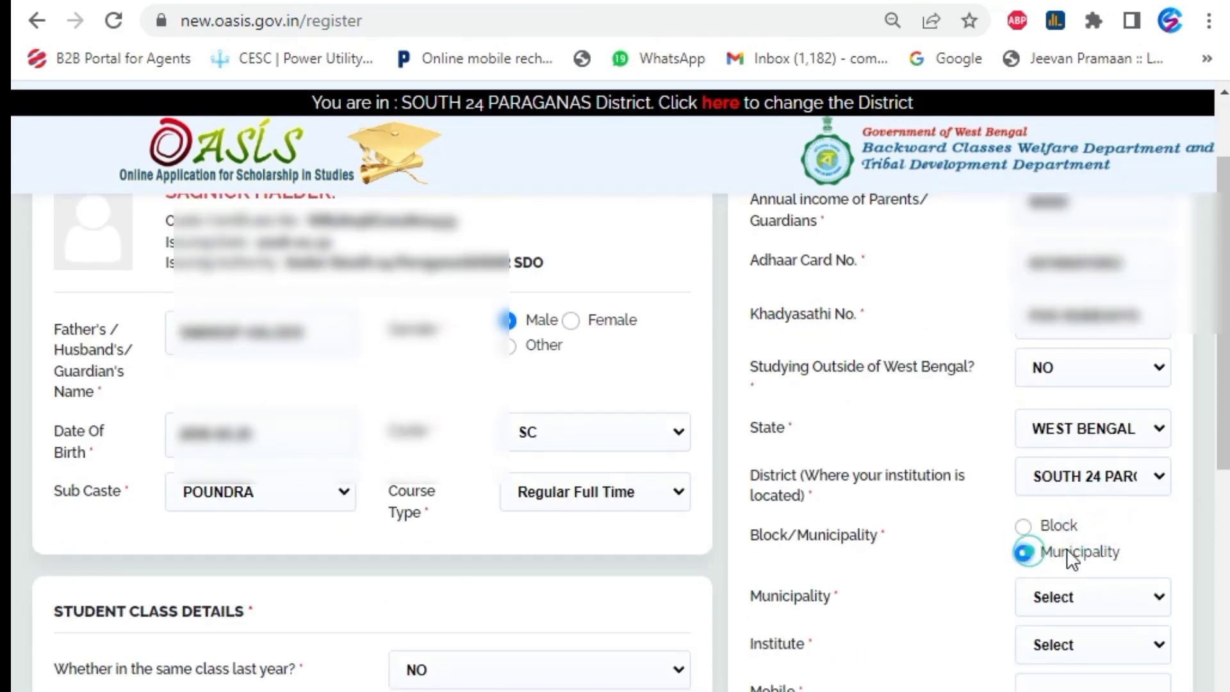
scroll(1111, 550, down, 2)
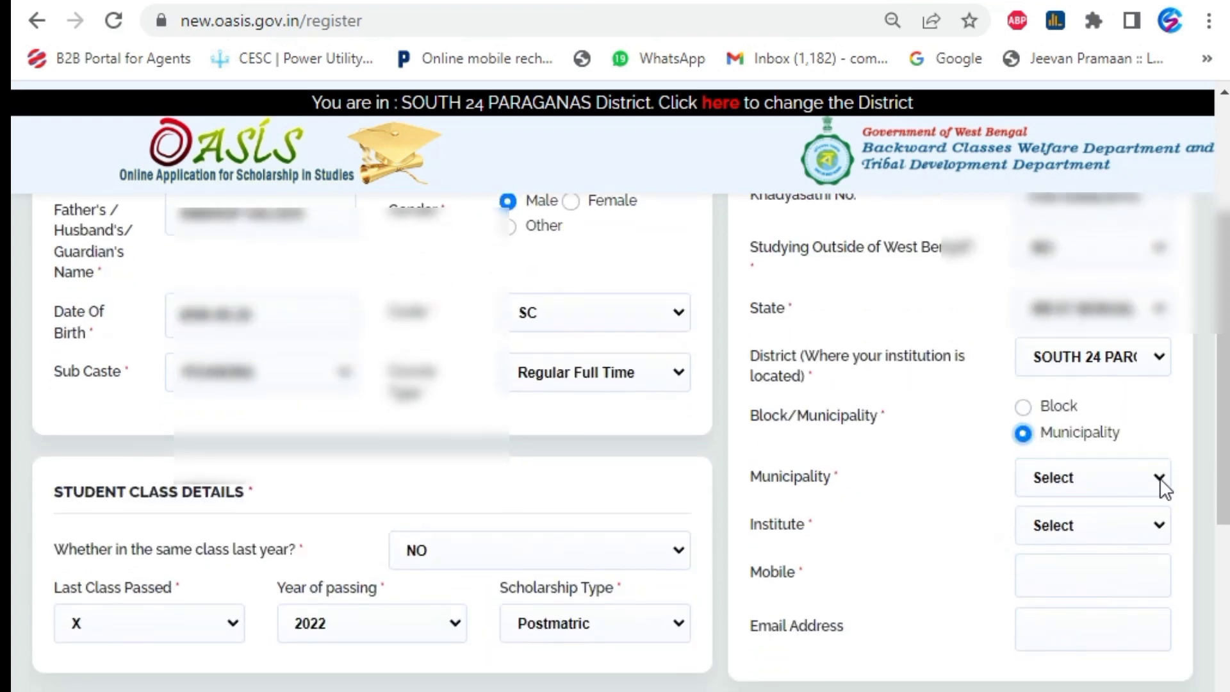
click(1161, 479)
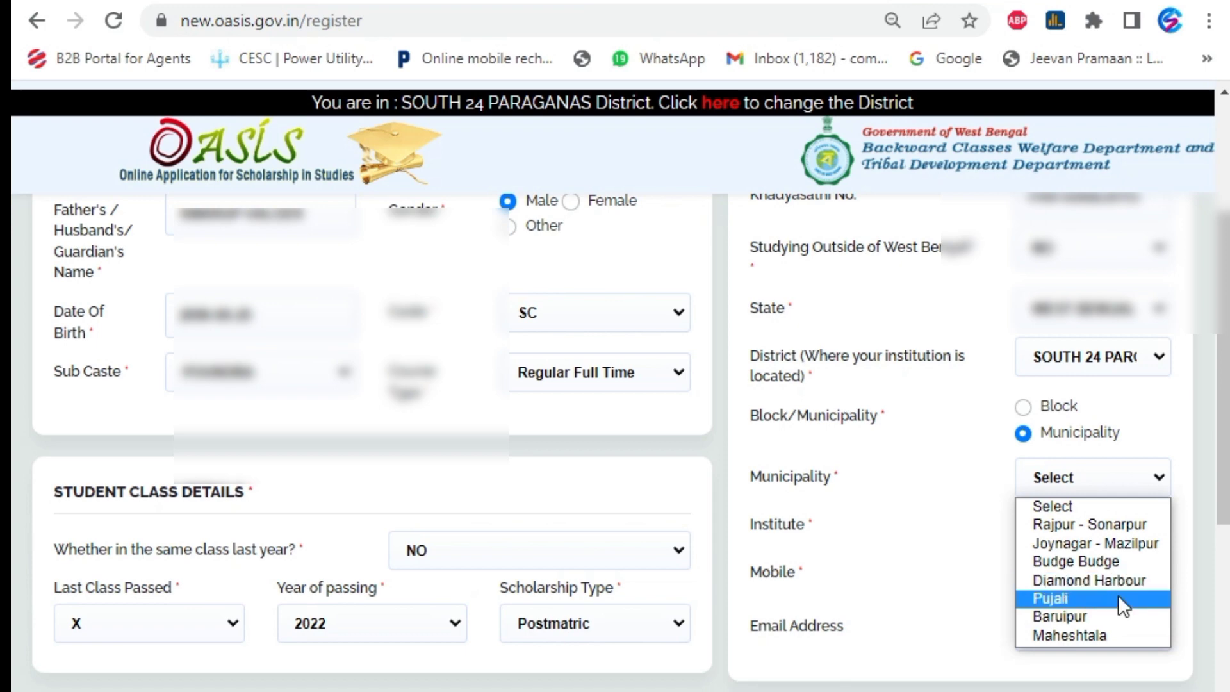
click(1097, 640)
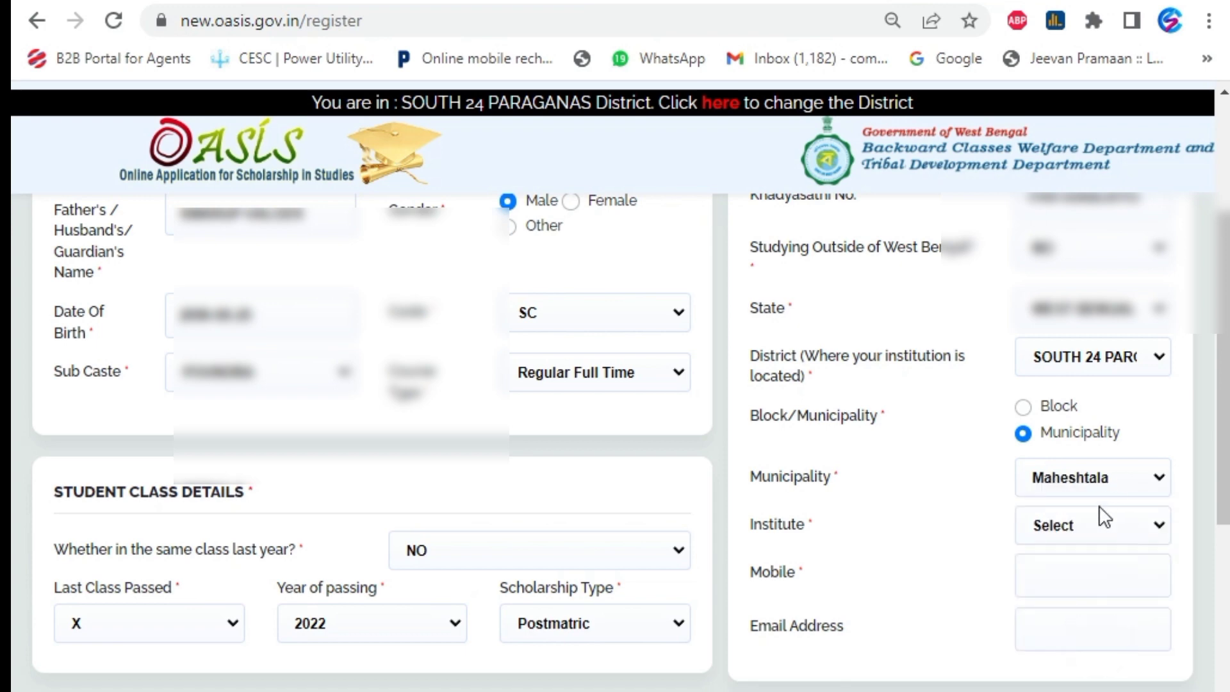
Choose the Nangi high school as the institute
click(1092, 524)
click(1092, 525)
click(1092, 524)
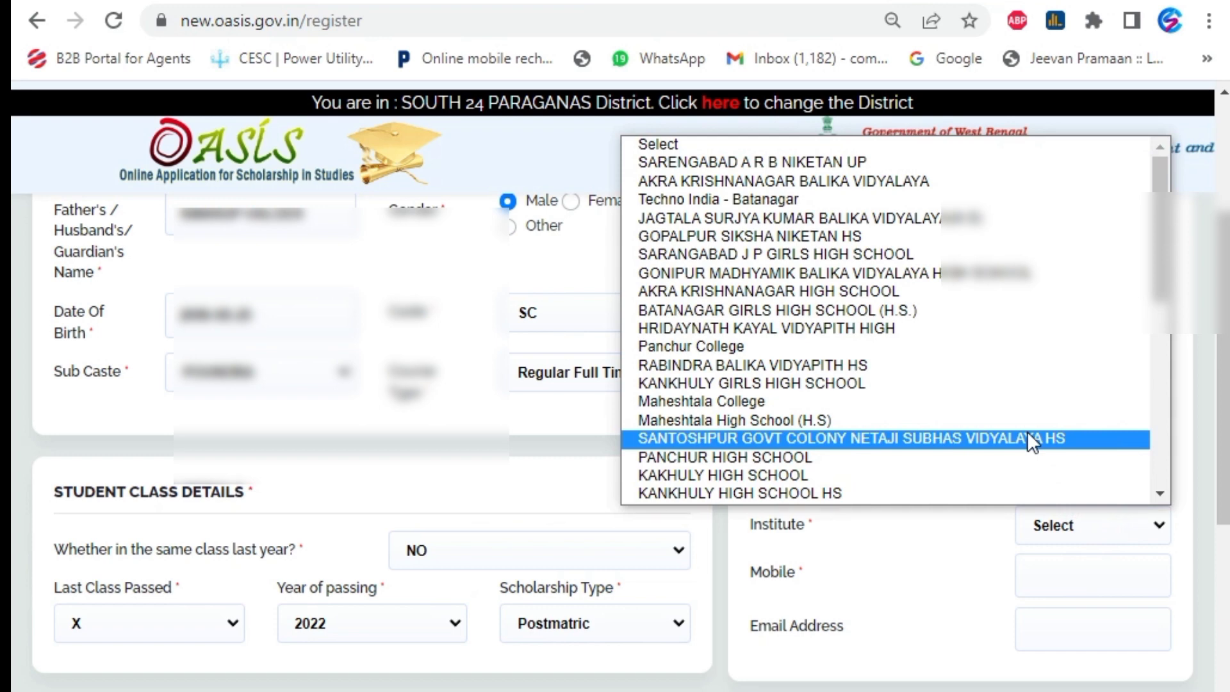
click(1028, 438)
scroll(948, 550, down, 2)
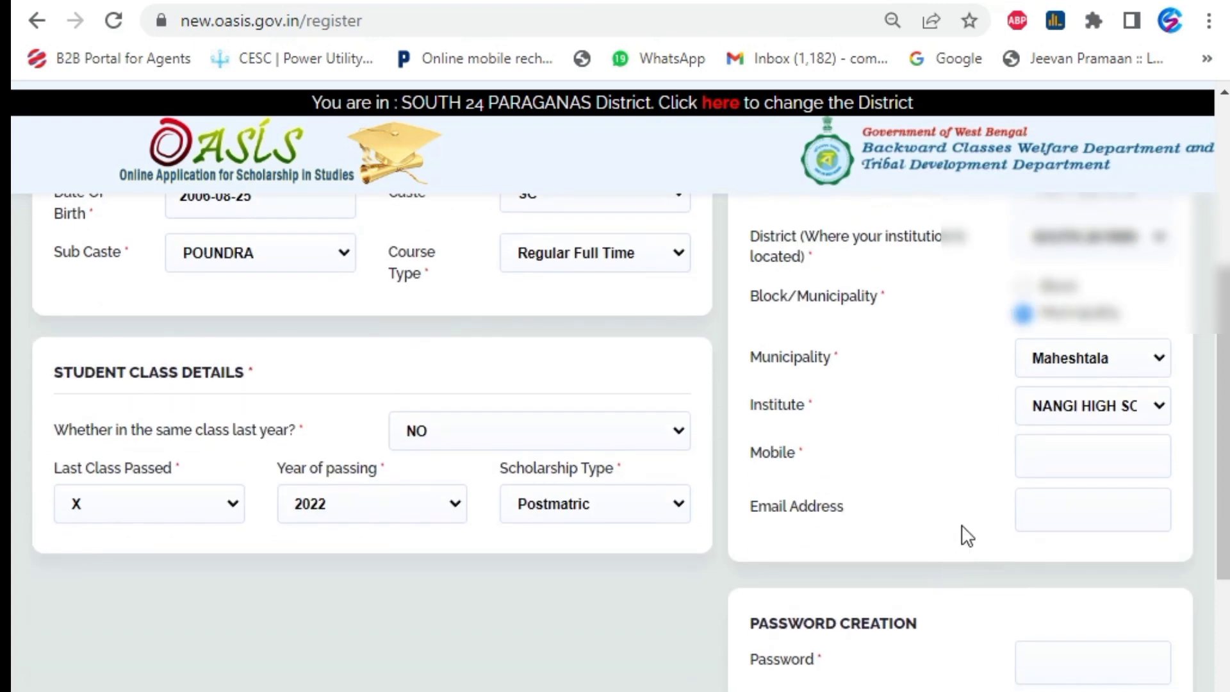
Enter the mobile number, then set and confirm the account password, correcting a mistyped confirmation
click(1080, 467)
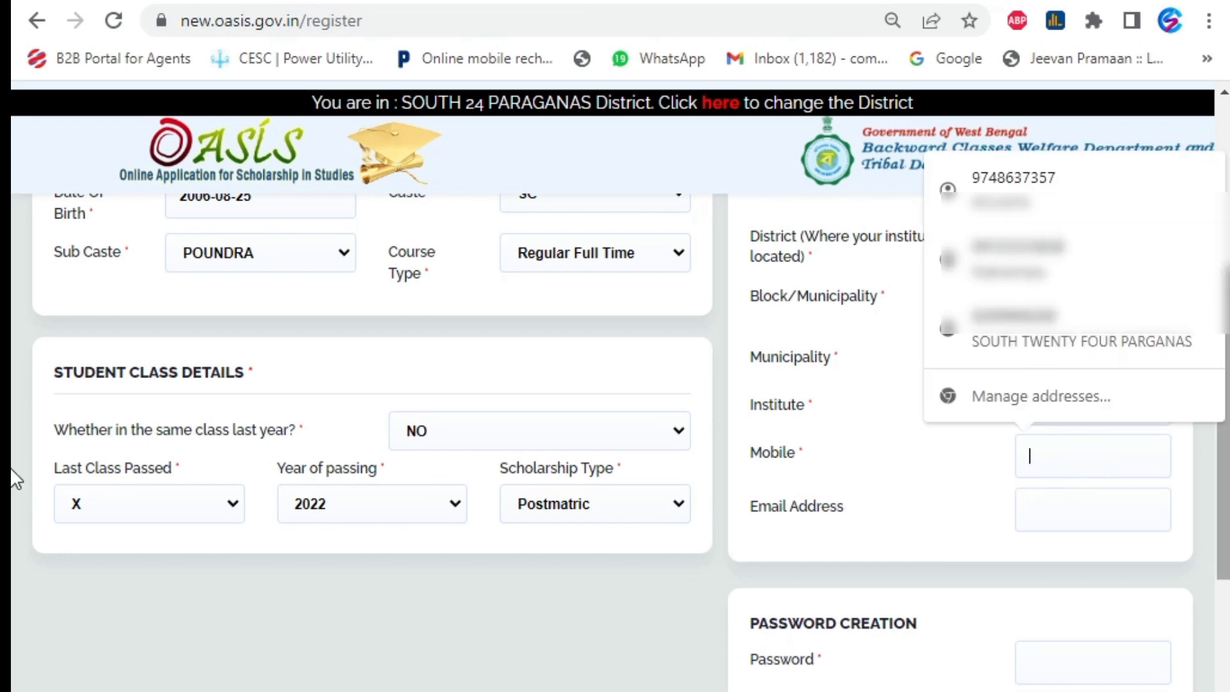
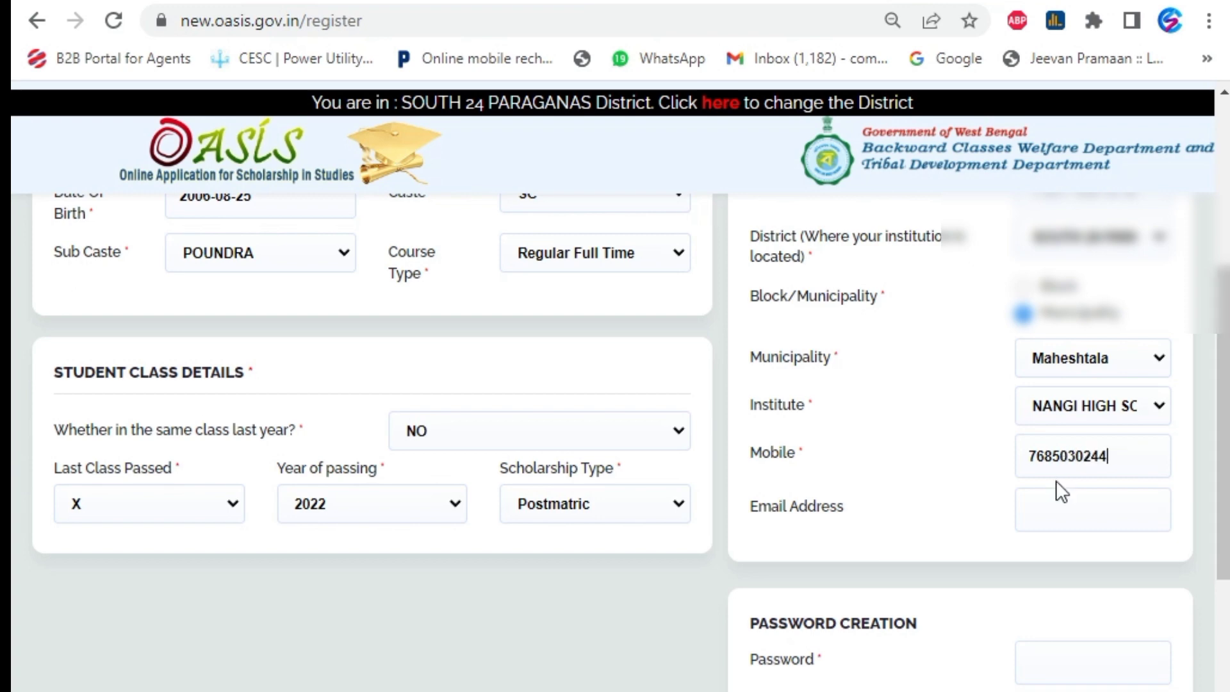
scroll(1057, 474, down, 4)
click(1067, 431)
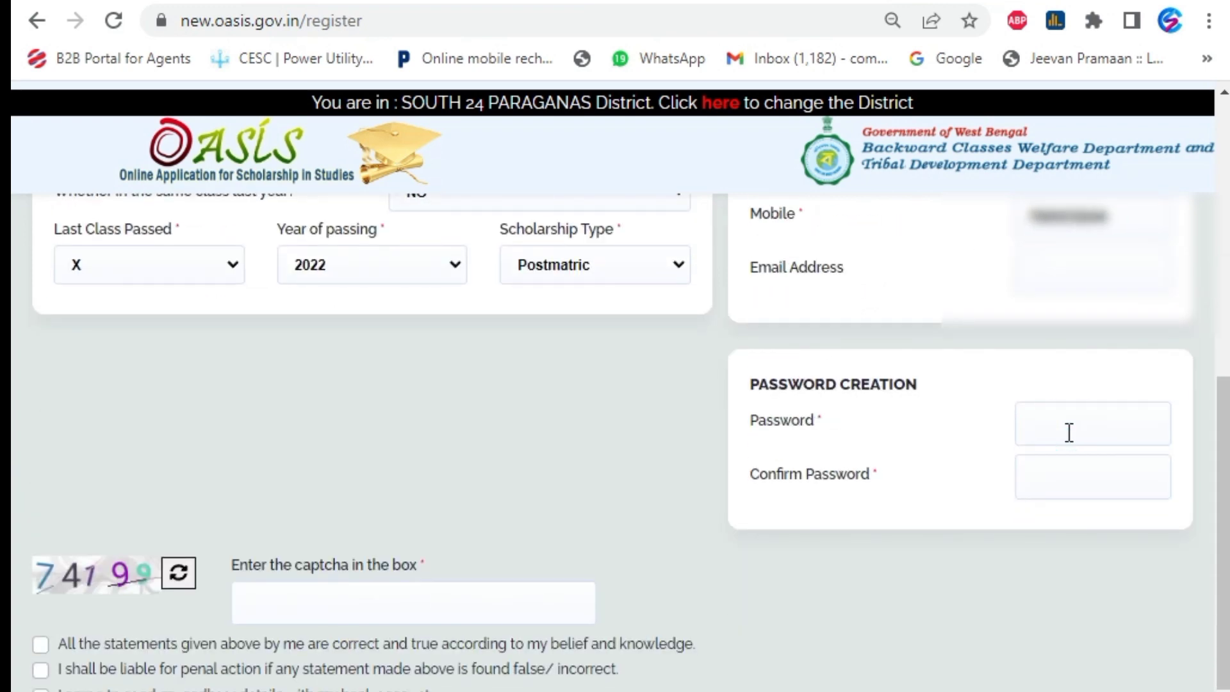
text(•••••••••••)
click(1068, 471)
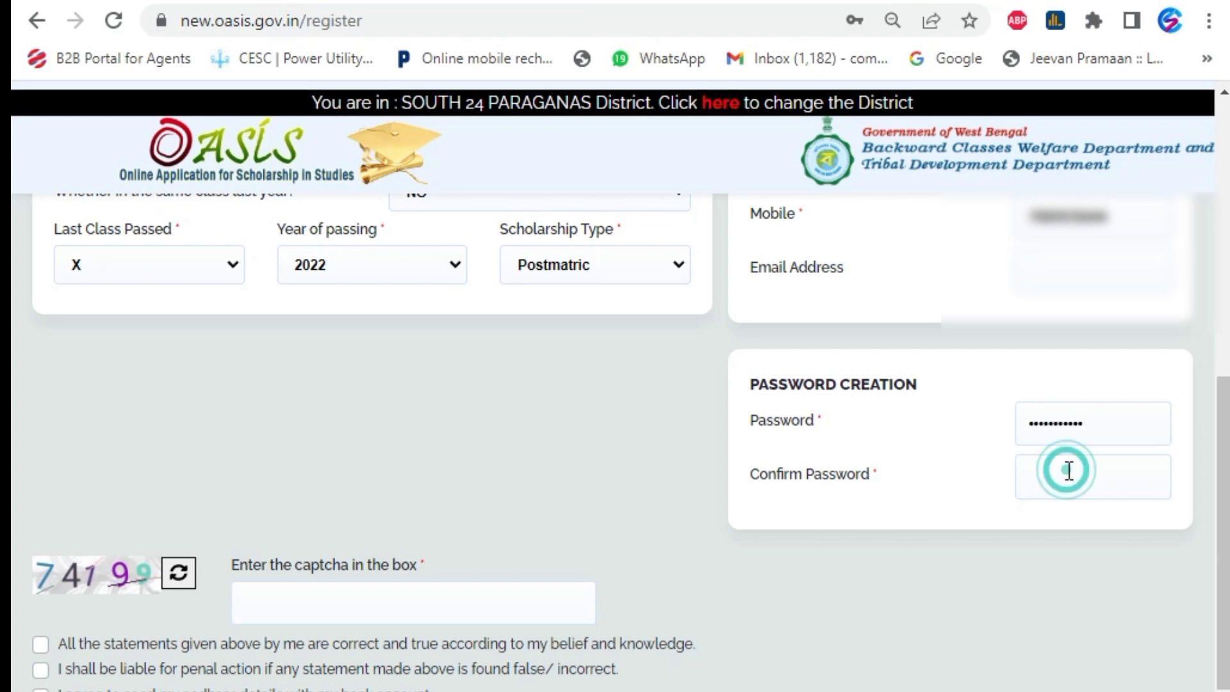
text(•••••••)
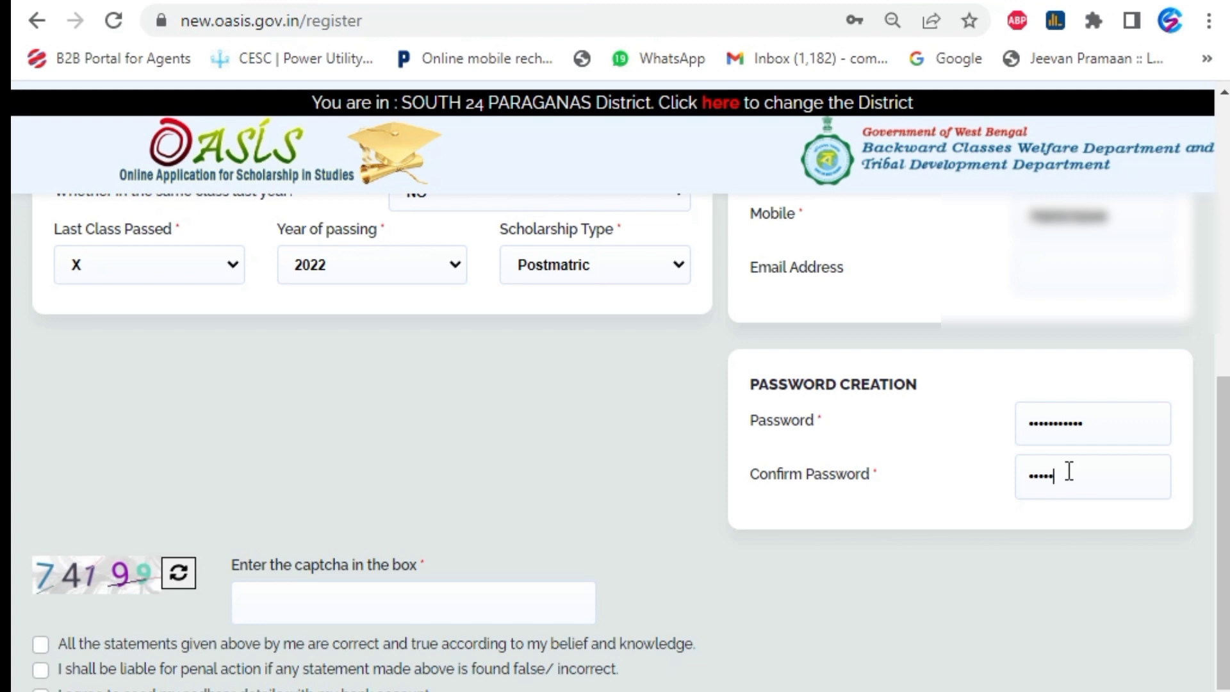
key(BackSpace)
key(BackSpace)
key(BackSpace)
key(BackSpace)
key(BackSpace)
key(BackSpace)
key(BackSpace)
text(•••••••••••)
Enter the captcha, tick all four declarations, and submit the registration form
click(308, 602)
text(74199)
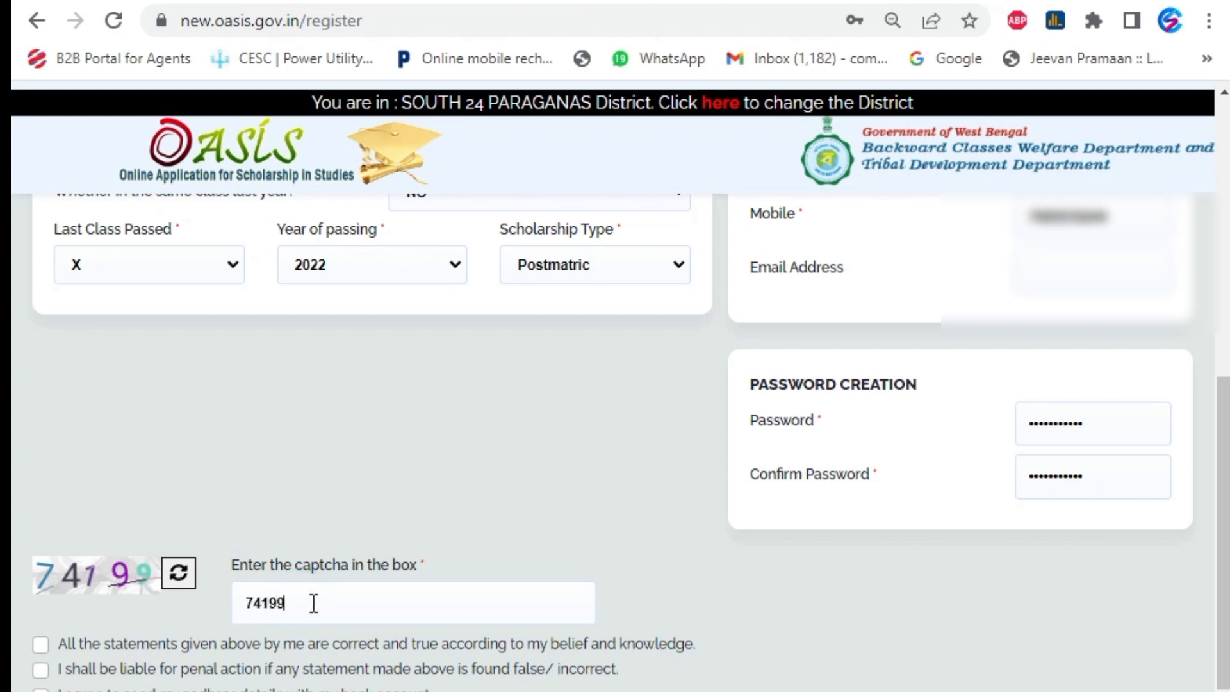
click(40, 643)
click(40, 668)
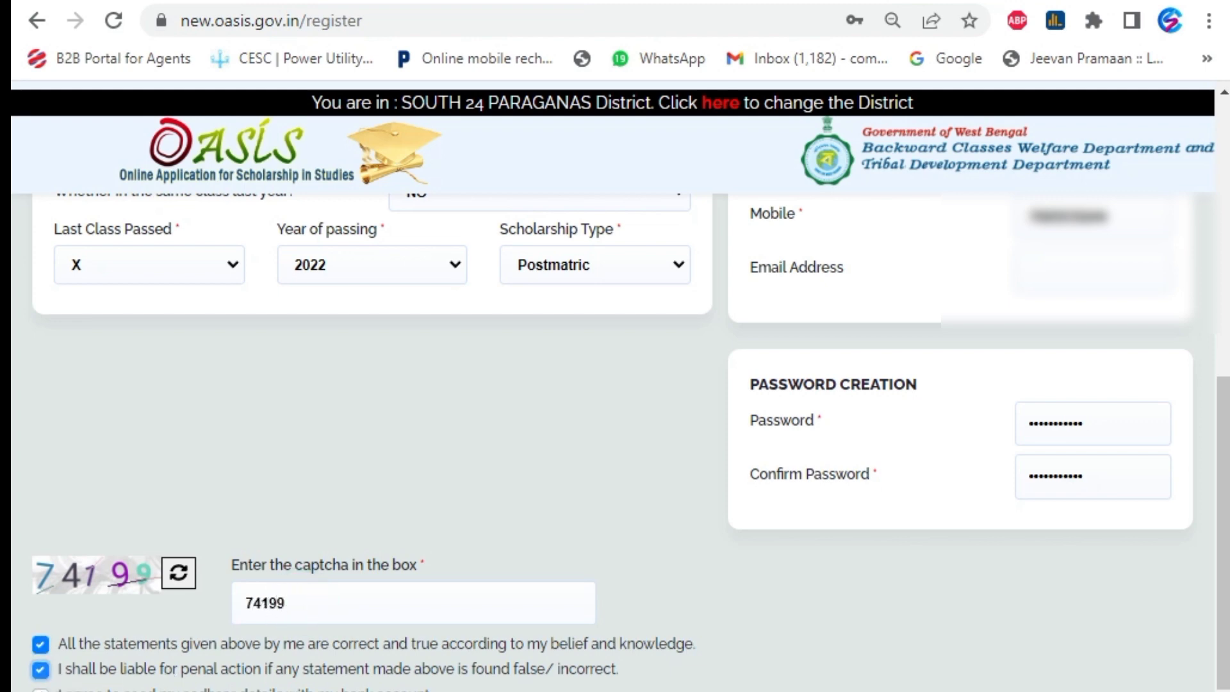
click(40, 690)
scroll(41, 673, down, 2)
click(41, 614)
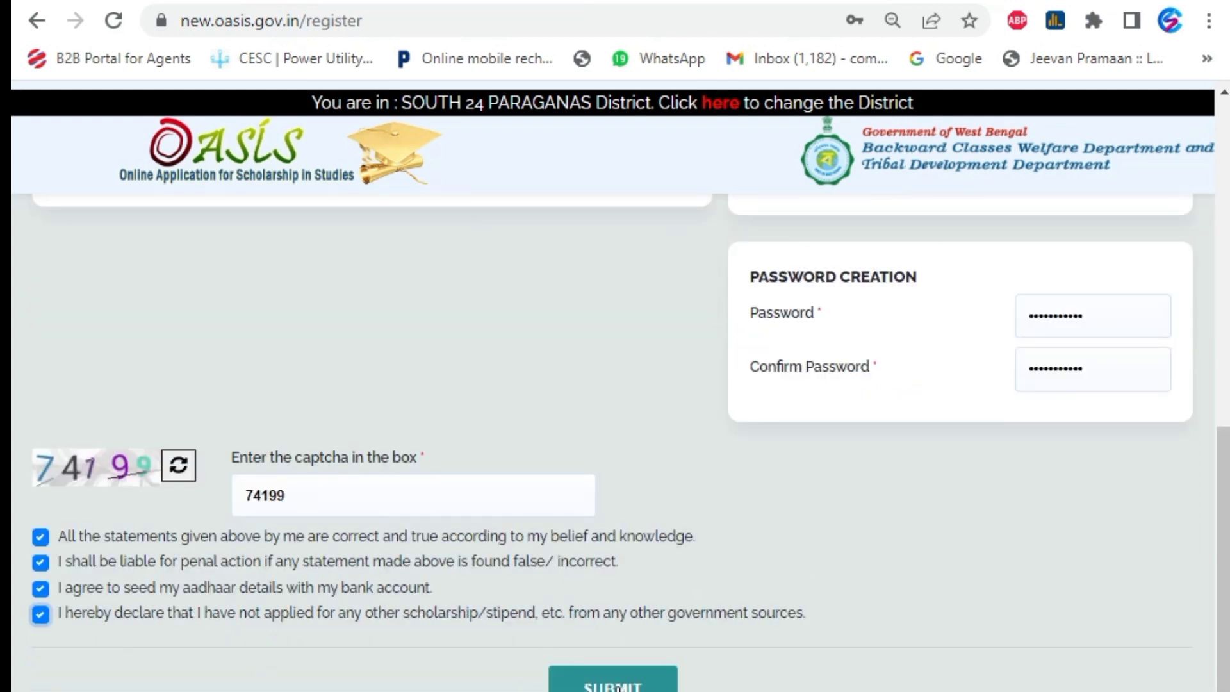
click(595, 682)
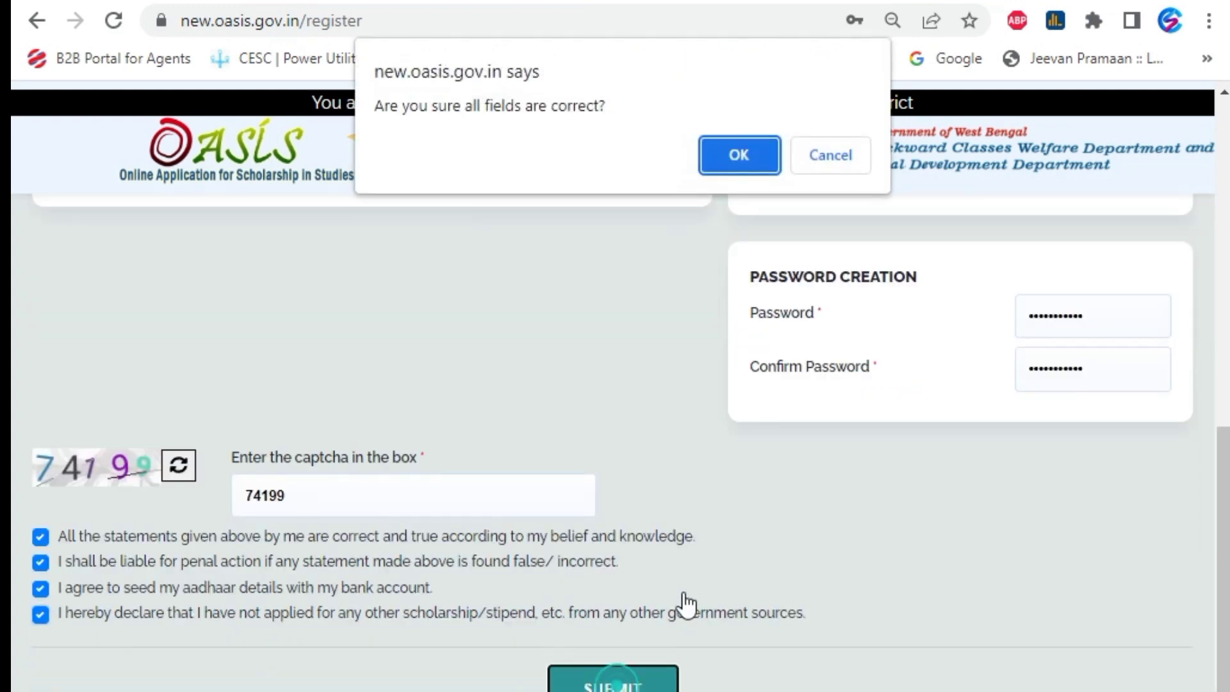
Confirm all fields are correct and download the acknowledgement slip PDF
click(730, 160)
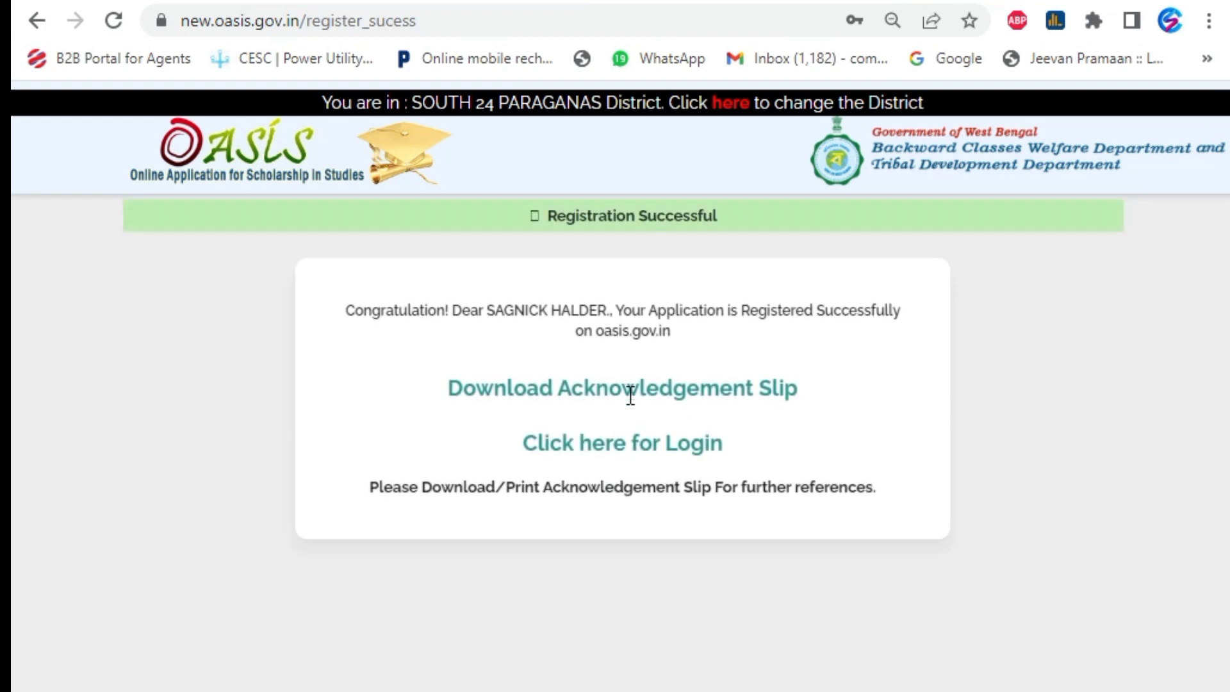
click(487, 388)
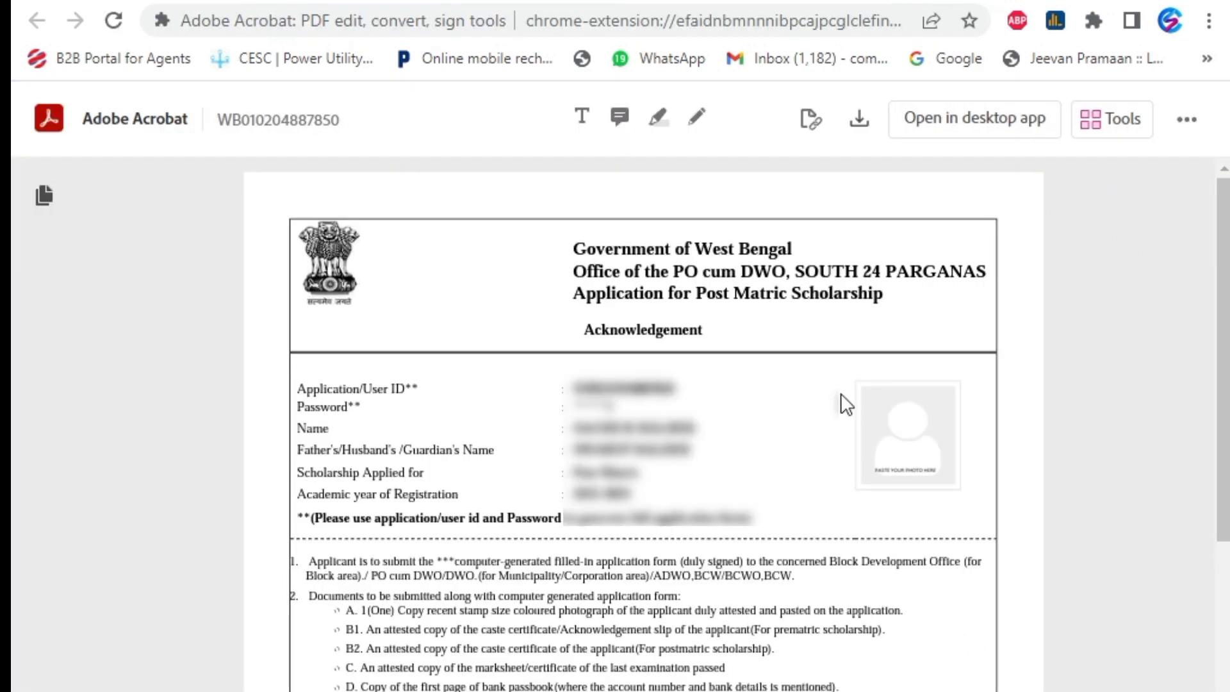
Print the acknowledgement slip and return to the OASIS registration-successful page
scroll(846, 404, down, 6)
scroll(842, 404, up, 6)
key(ctrl+p)
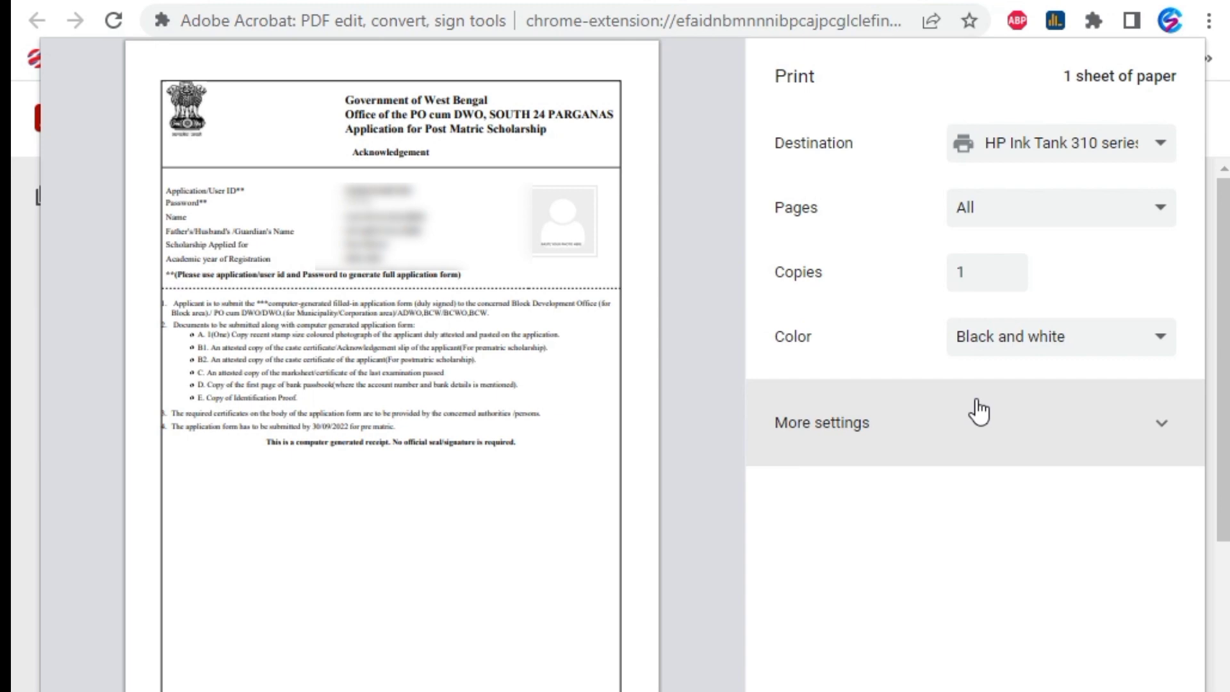
click(976, 402)
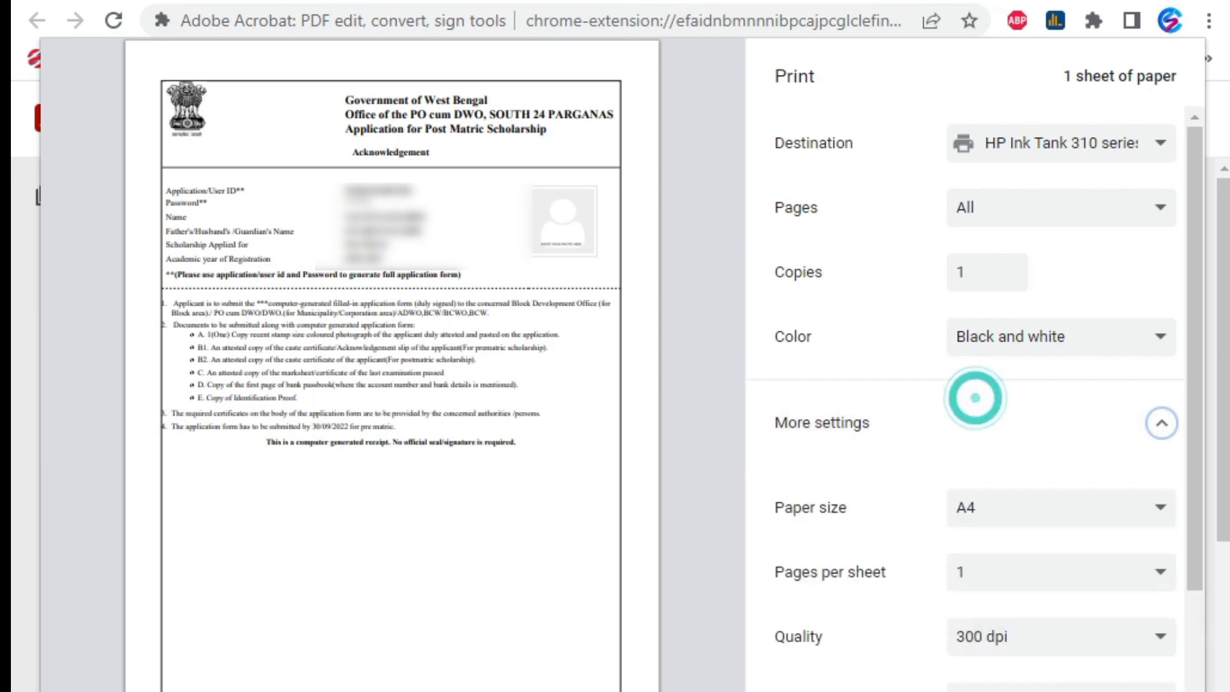
key(Return)
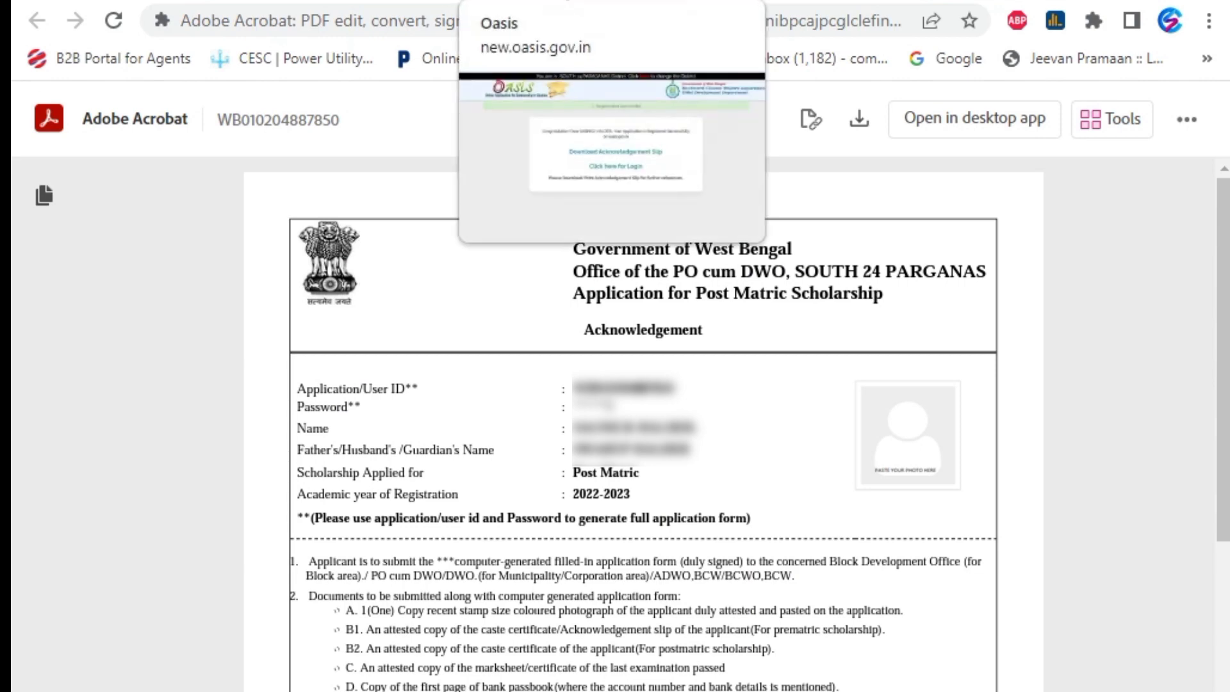
click(512, 2)
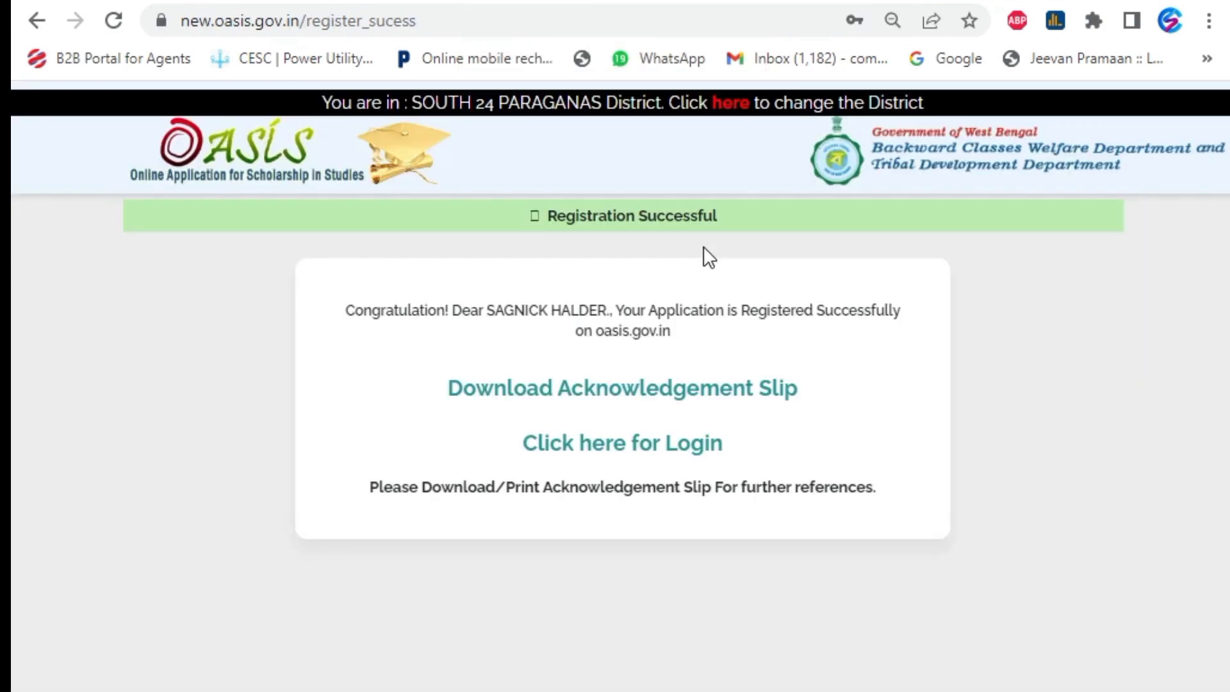
Sign in with the new account and open the Step 1 - Further Details form from the sidebar
click(580, 449)
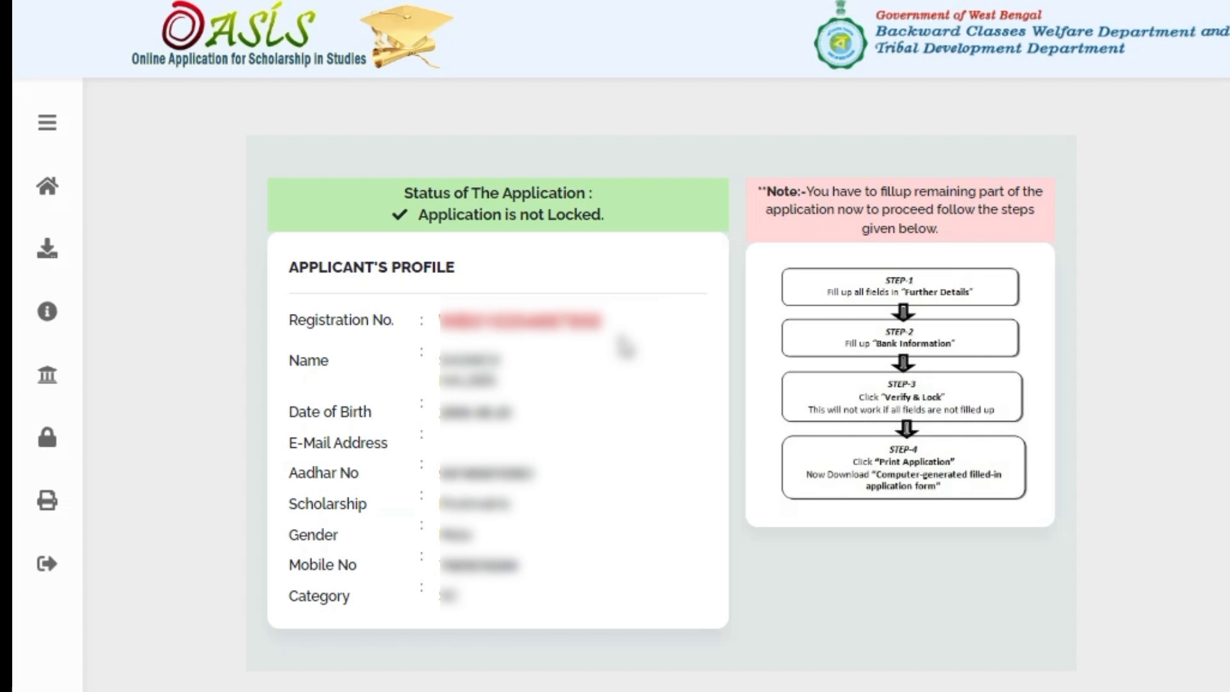
mouse_move(64, 393)
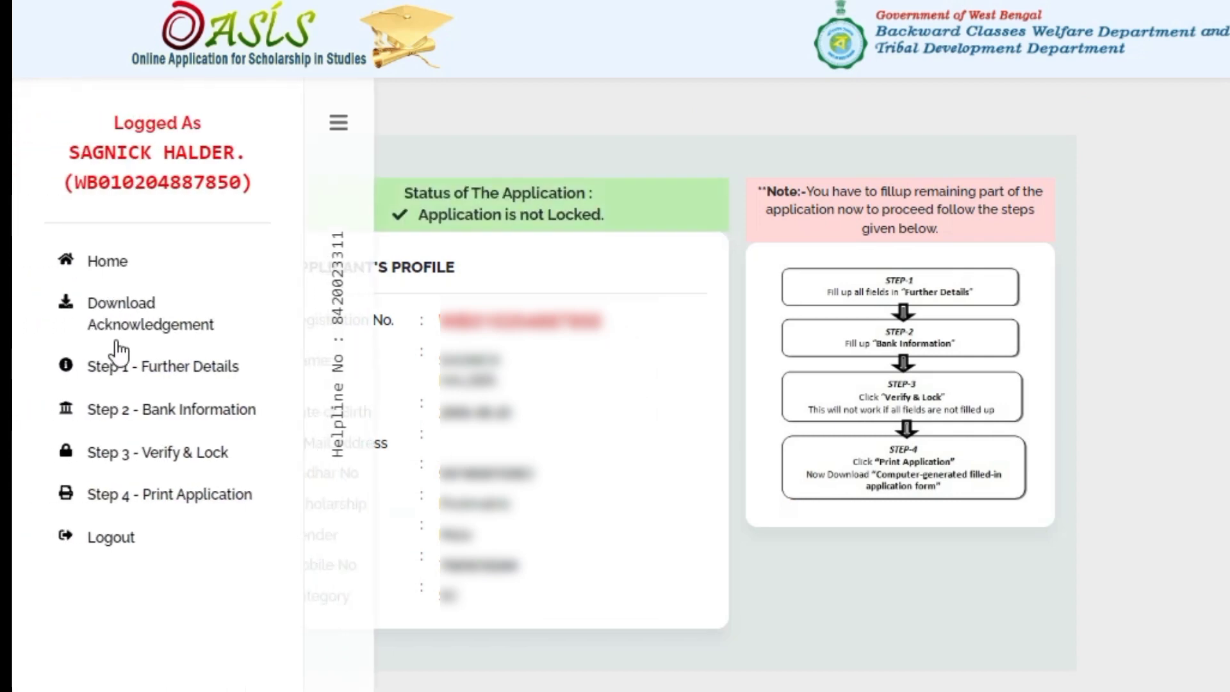
click(127, 377)
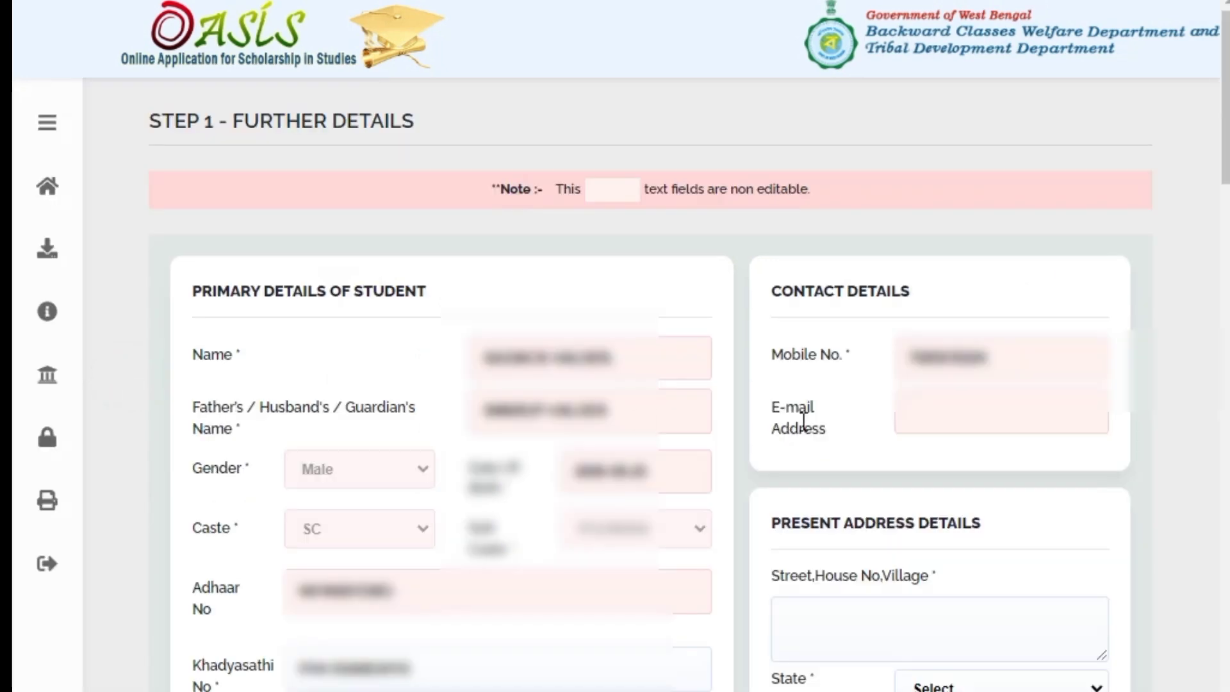
Type the mother's full name into the Mother's Name field, correcting typos
scroll(801, 417, down, 1)
scroll(755, 436, down, 5)
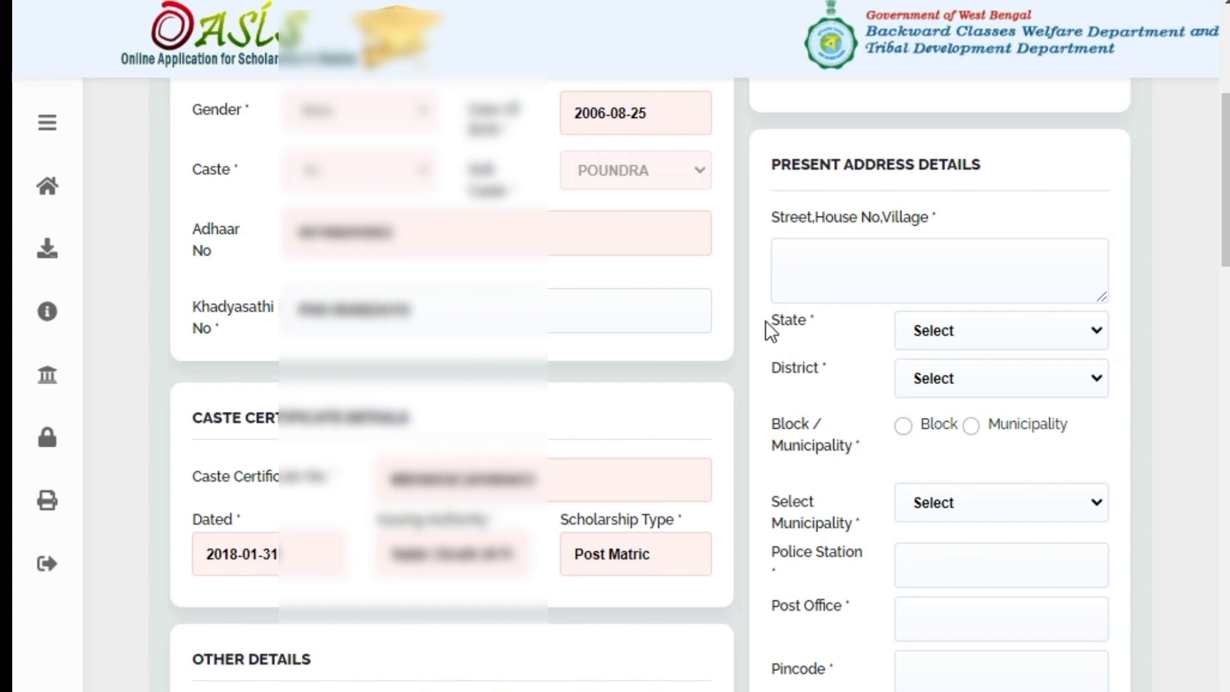
scroll(781, 320, down, 7)
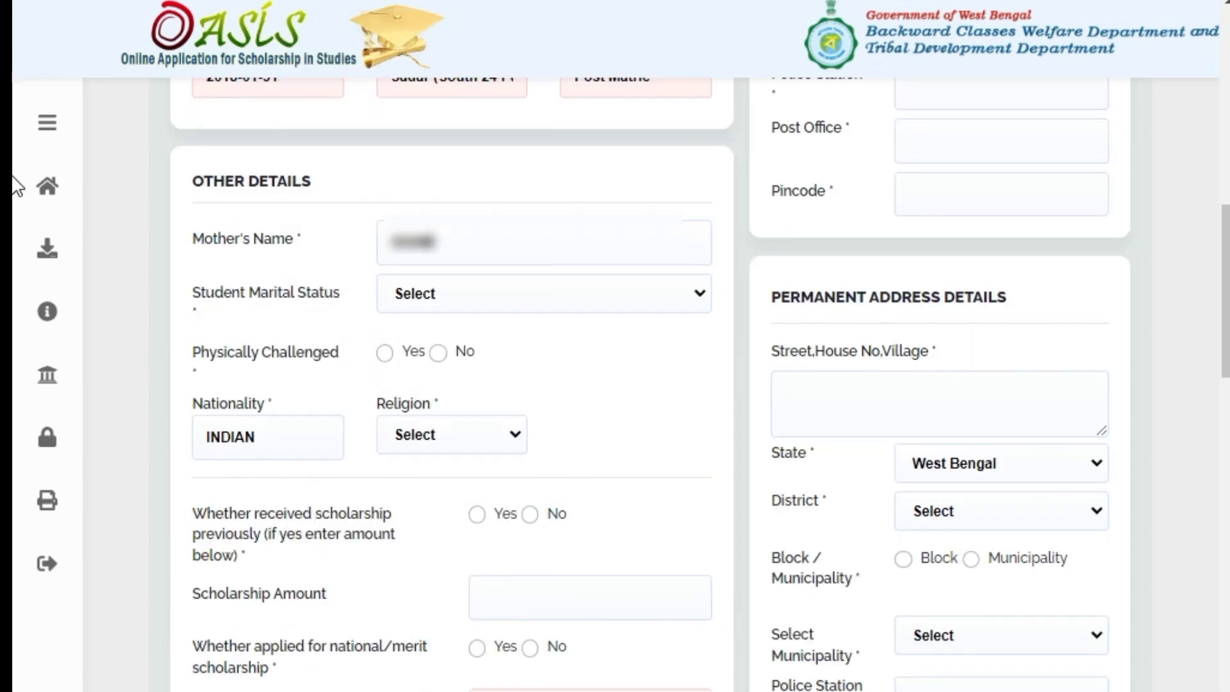
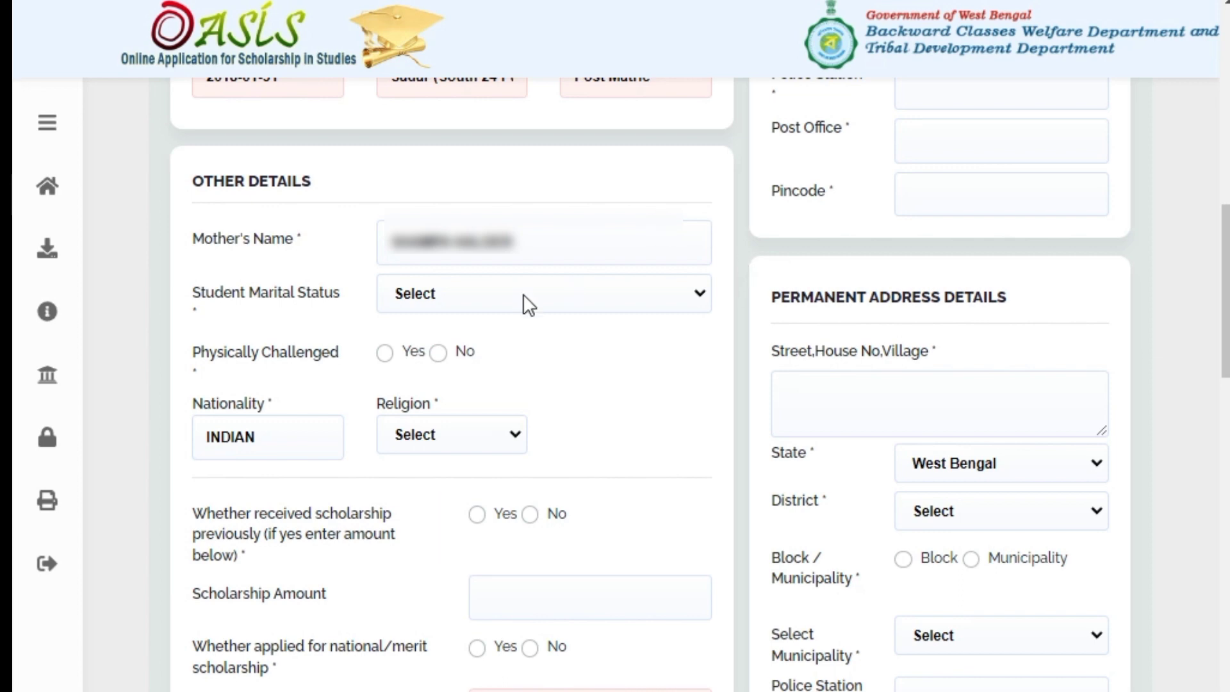
Set marital status to Un-Married and answer No to the national/merit scholarship question
click(515, 313)
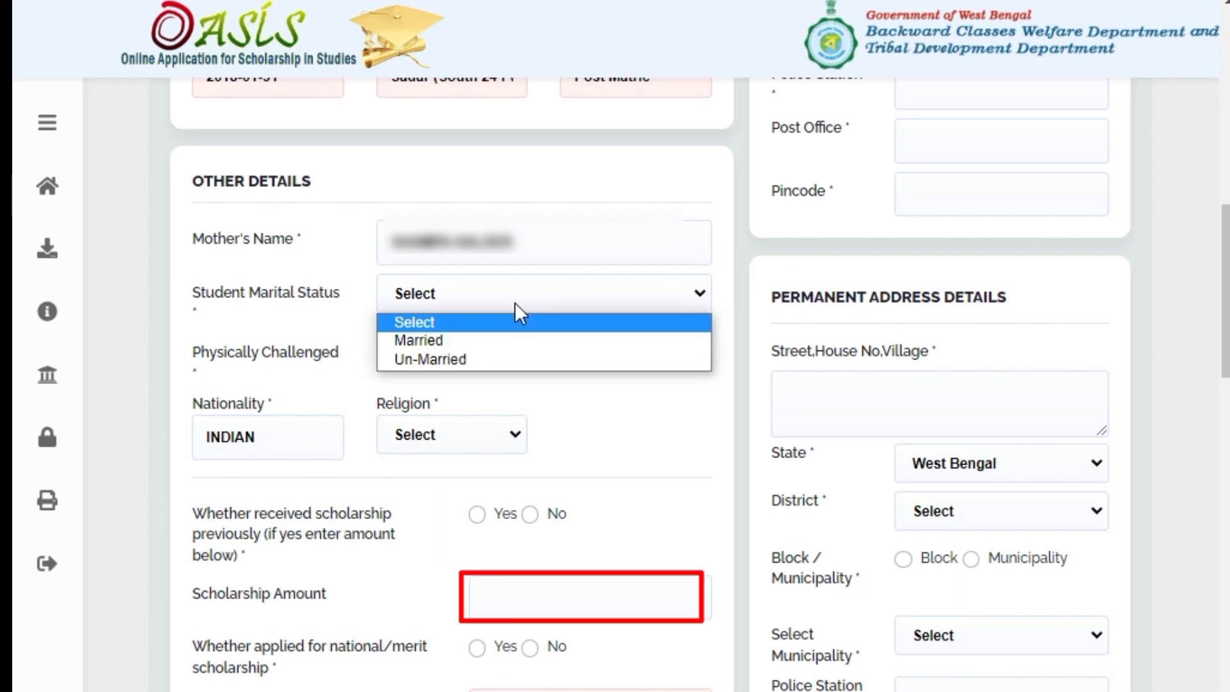
click(467, 360)
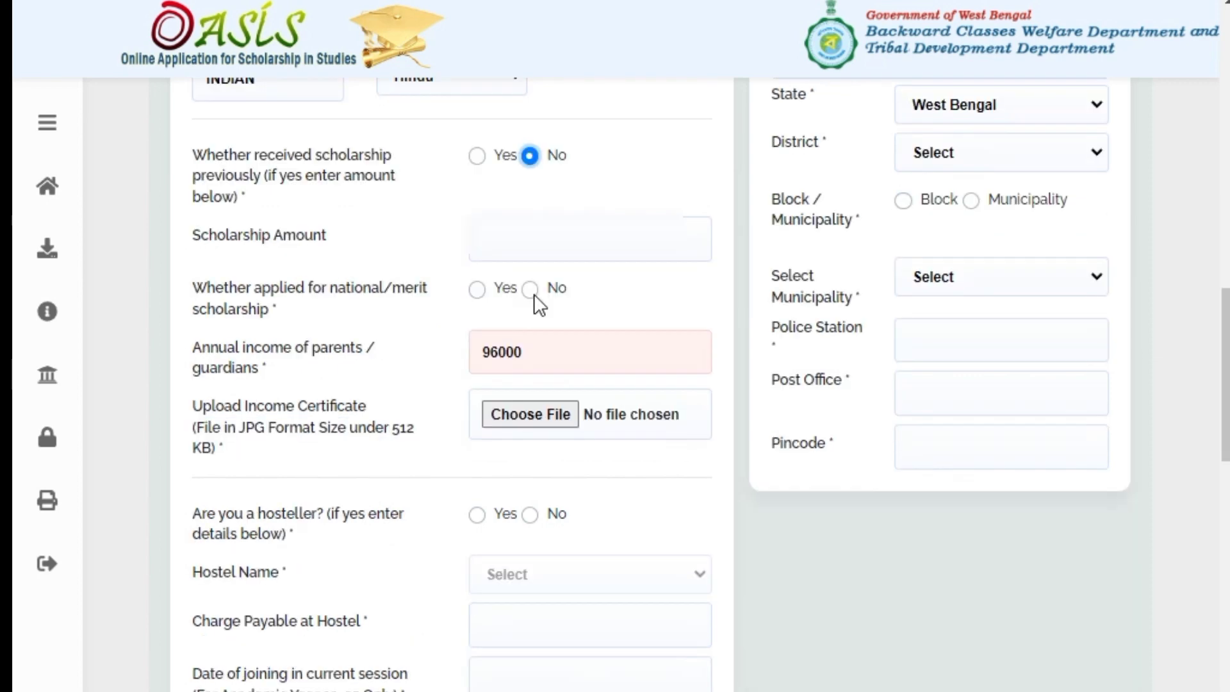
click(531, 291)
Select No for 'Are you a hosteller?' in the form
scroll(669, 313, down, 4)
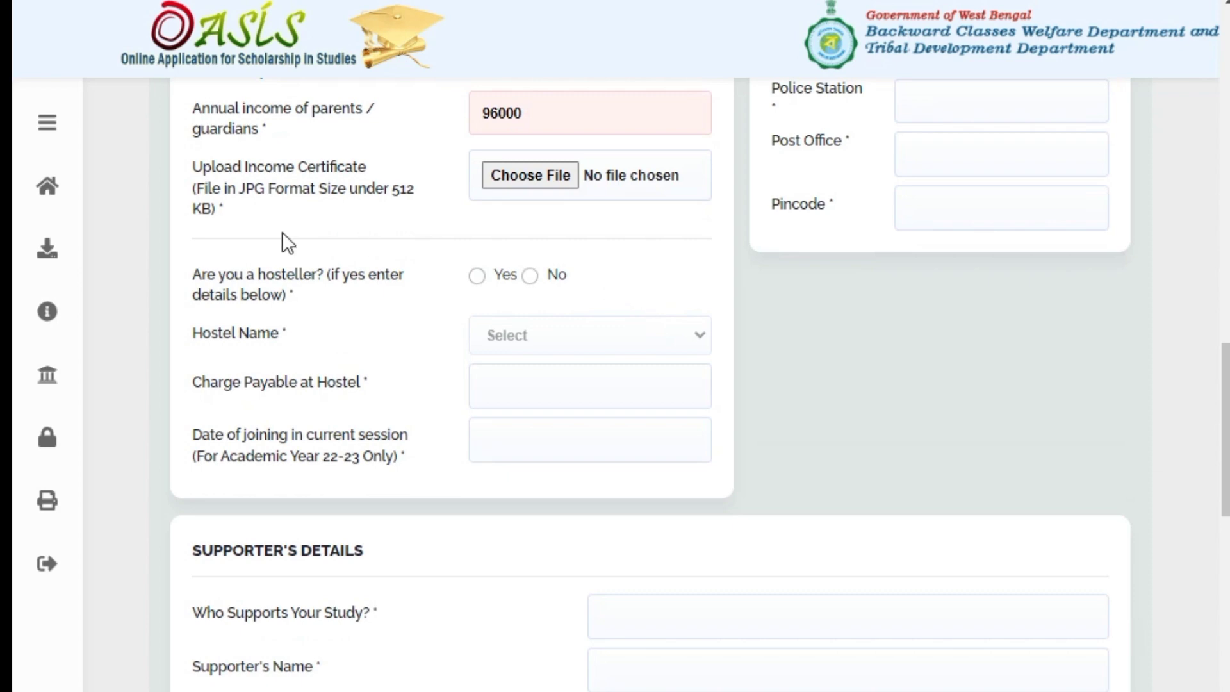
scroll(281, 232, up, 2)
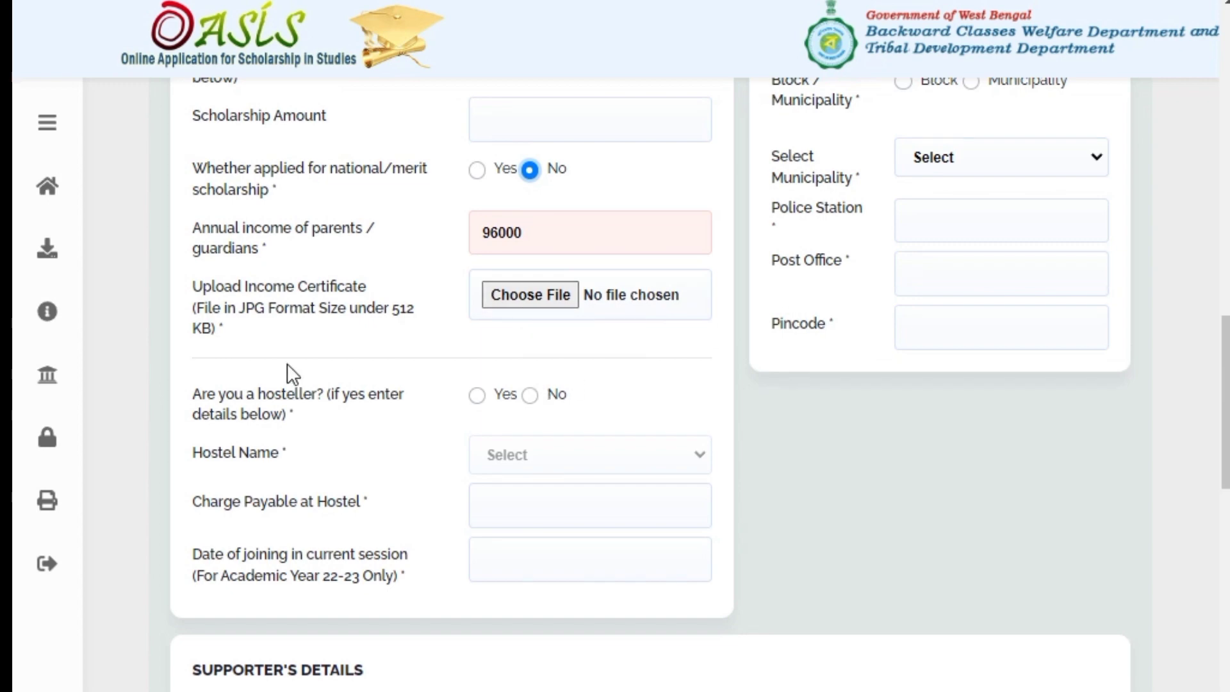
scroll(287, 363, down, 2)
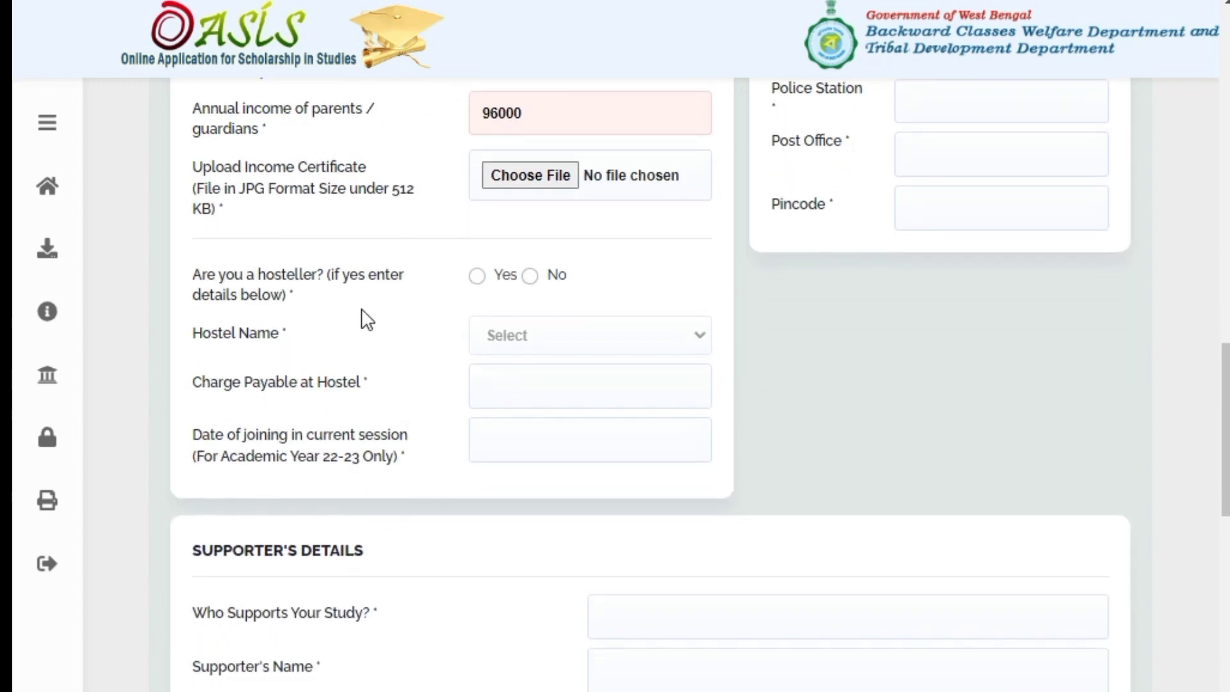
click(531, 277)
scroll(751, 344, up, 6)
scroll(750, 344, down, 8)
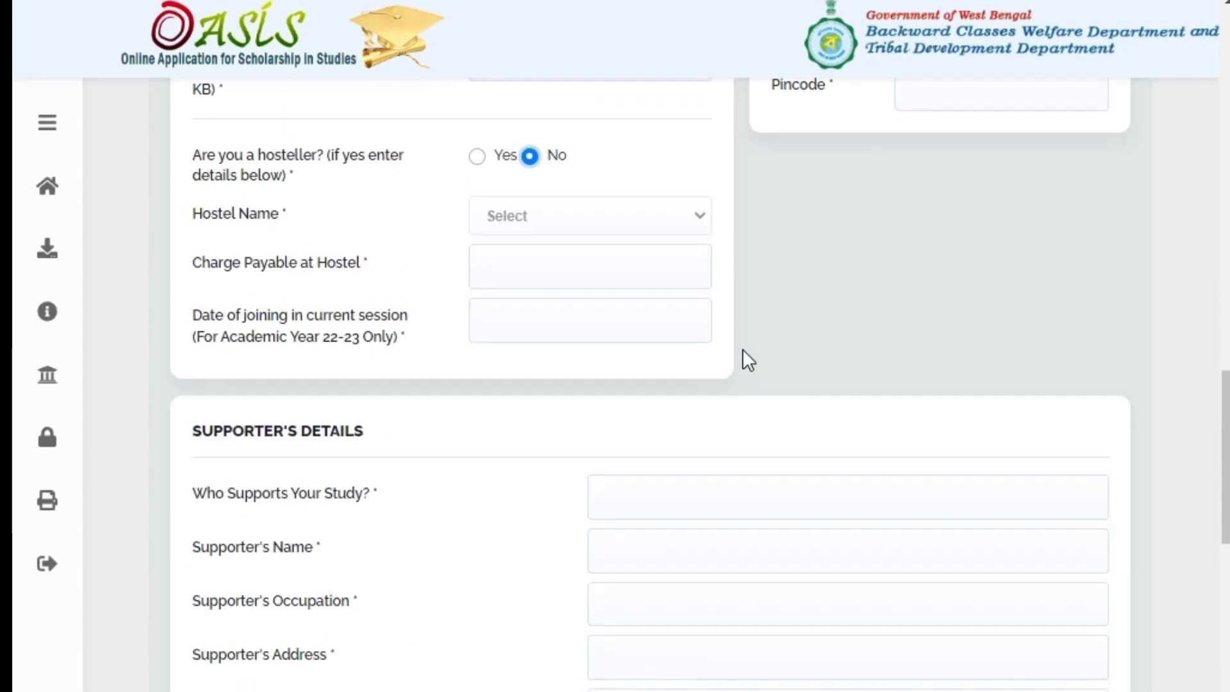
scroll(743, 350, down, 6)
scroll(736, 358, up, 4)
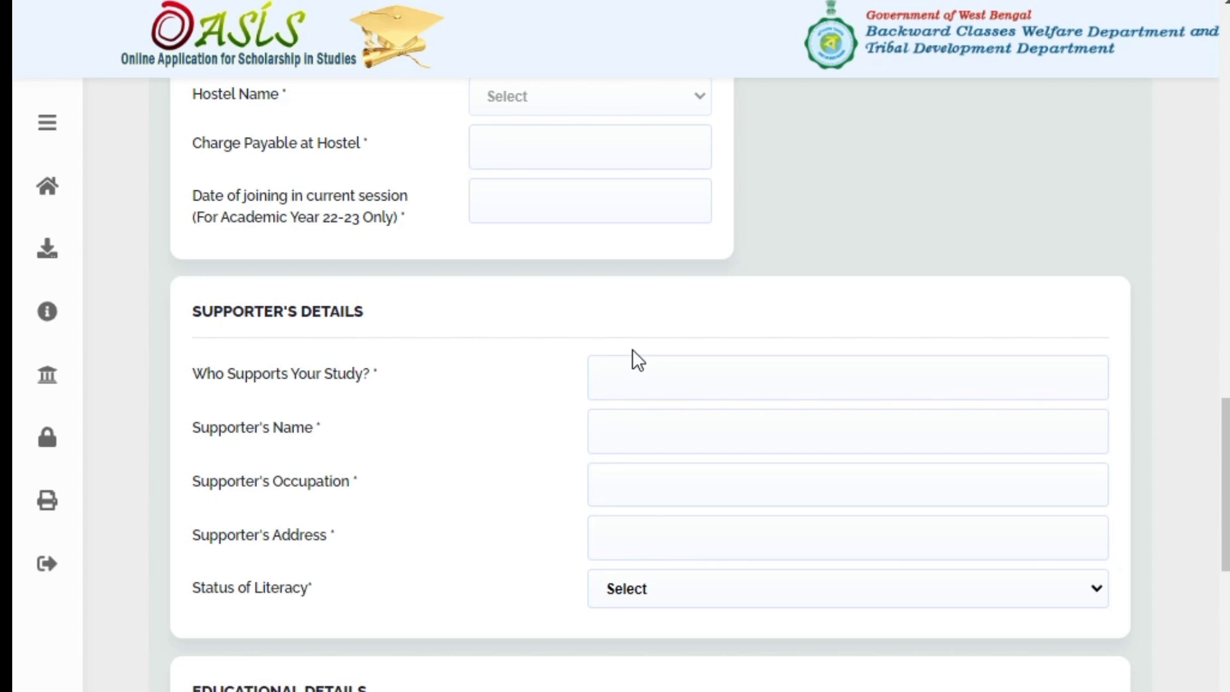
scroll(637, 360, up, 15)
Choose Maheshtala in Select Municipality for the present address
click(964, 502)
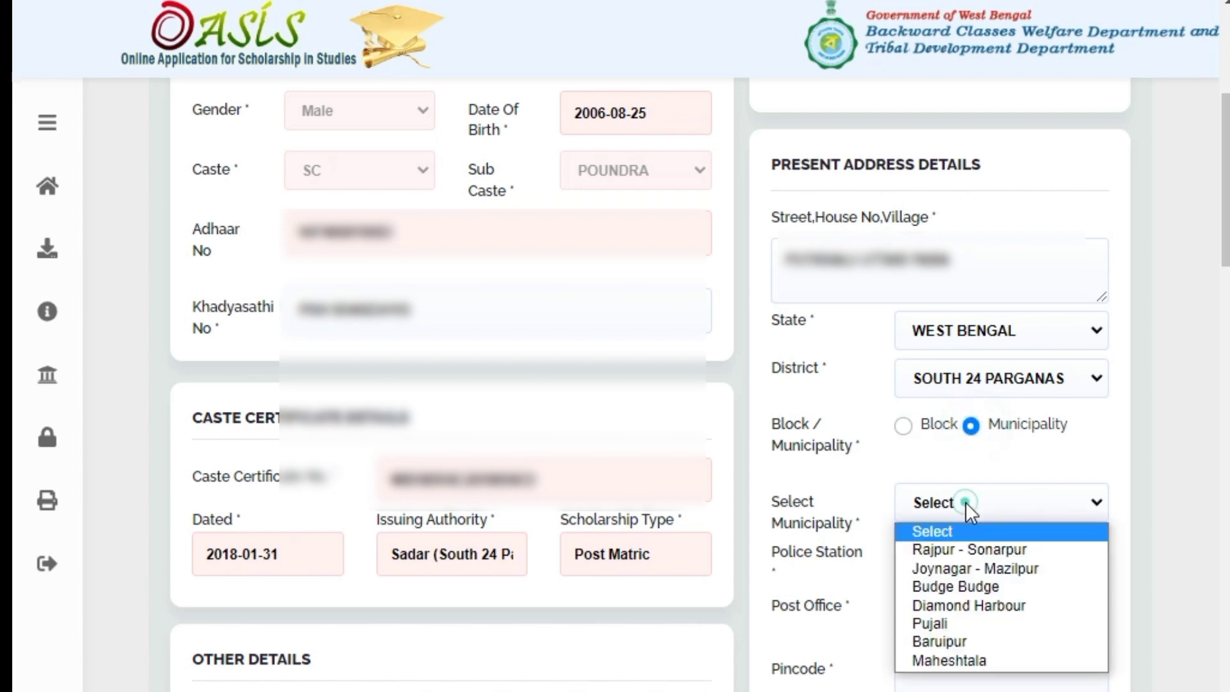
click(955, 661)
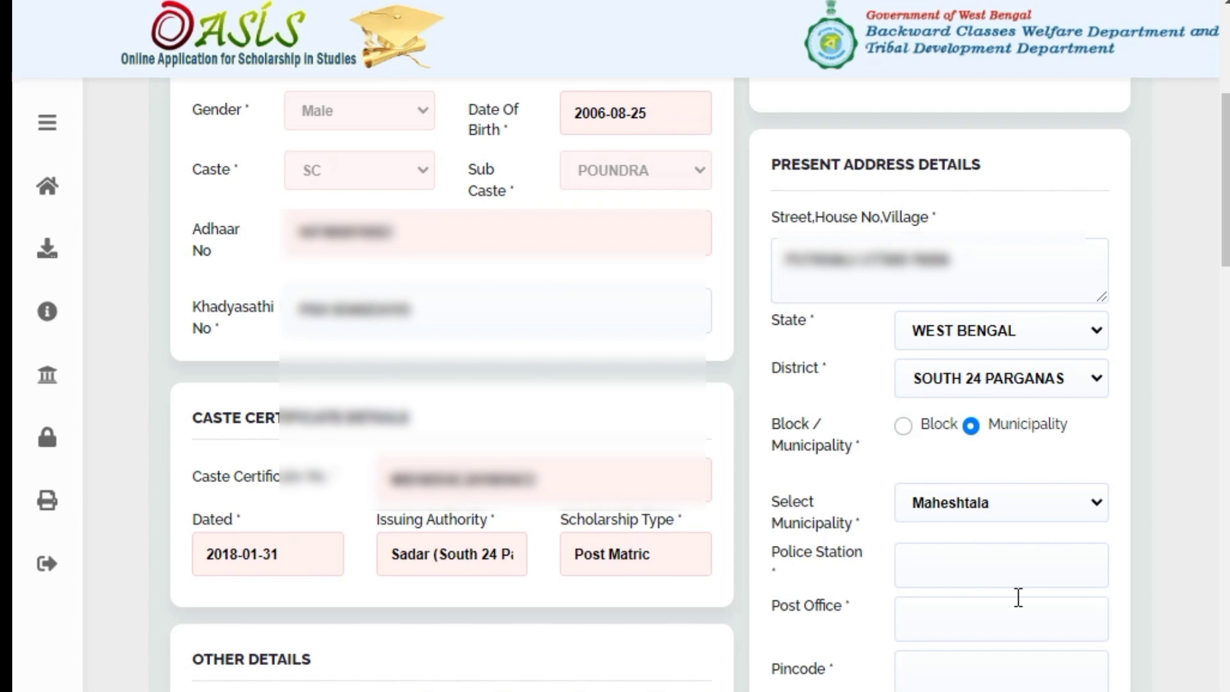
scroll(1153, 513, down, 3)
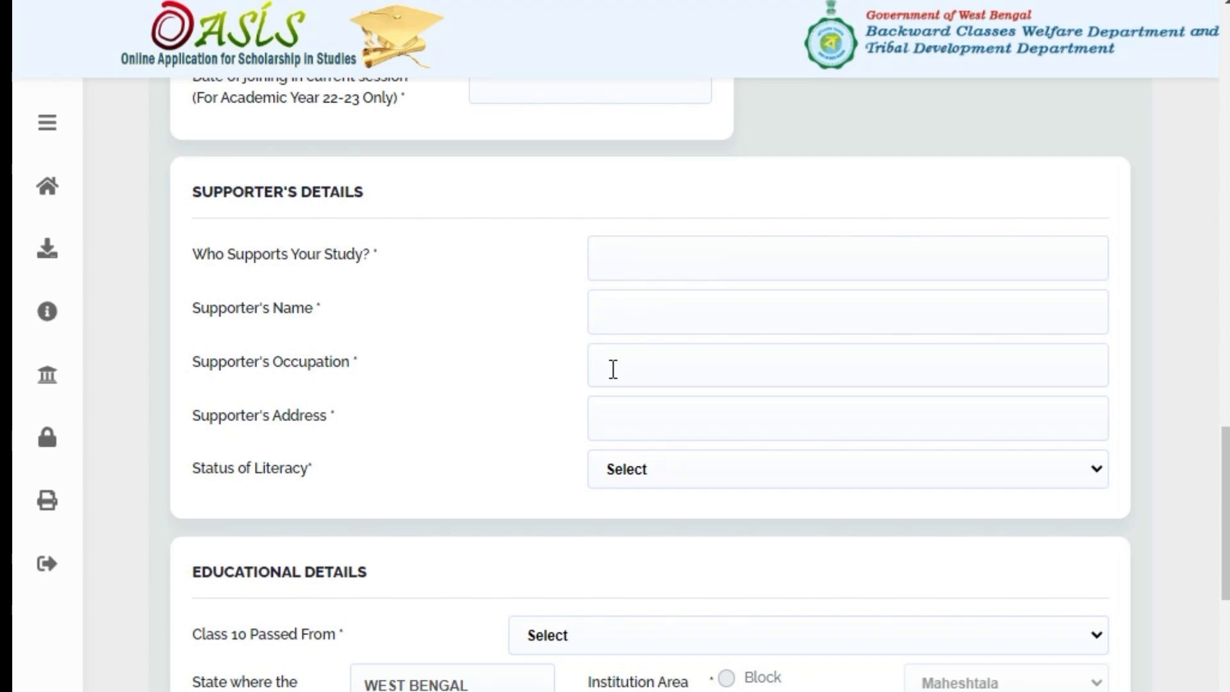
scroll(666, 417, down, 5)
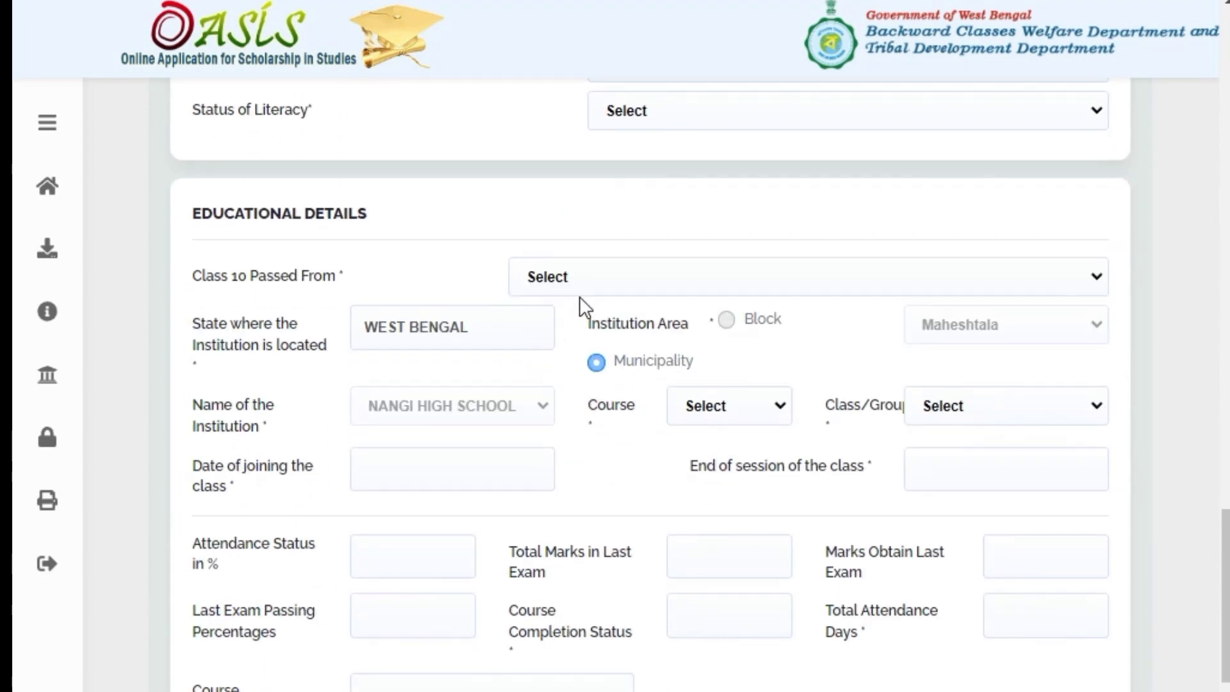
Set Class 10 Passed From to Govt Institute and Course to XII, and open the joining-date calendar
scroll(575, 288, down, 2)
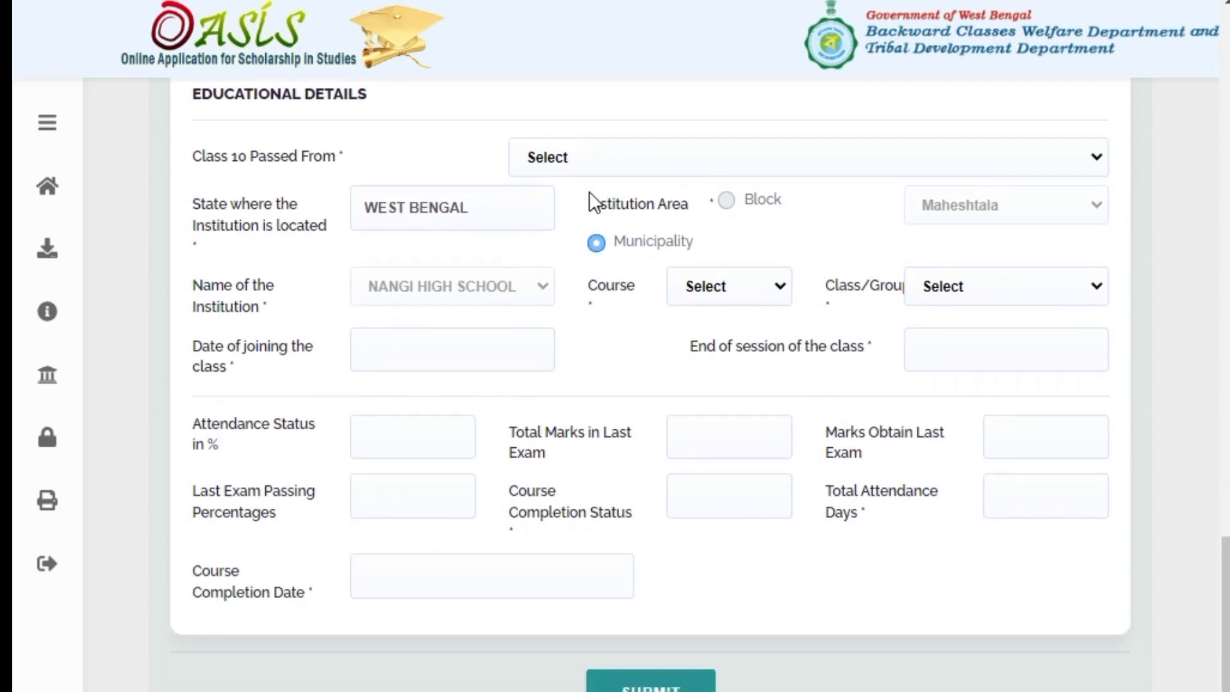
click(618, 157)
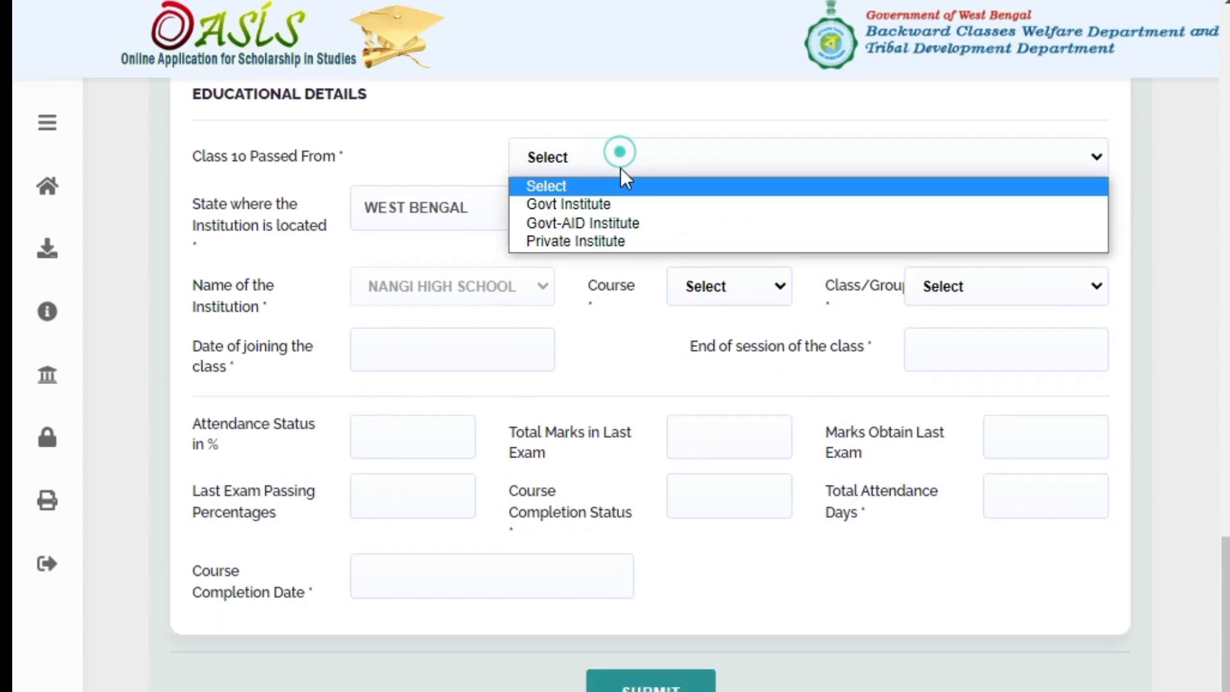
click(600, 203)
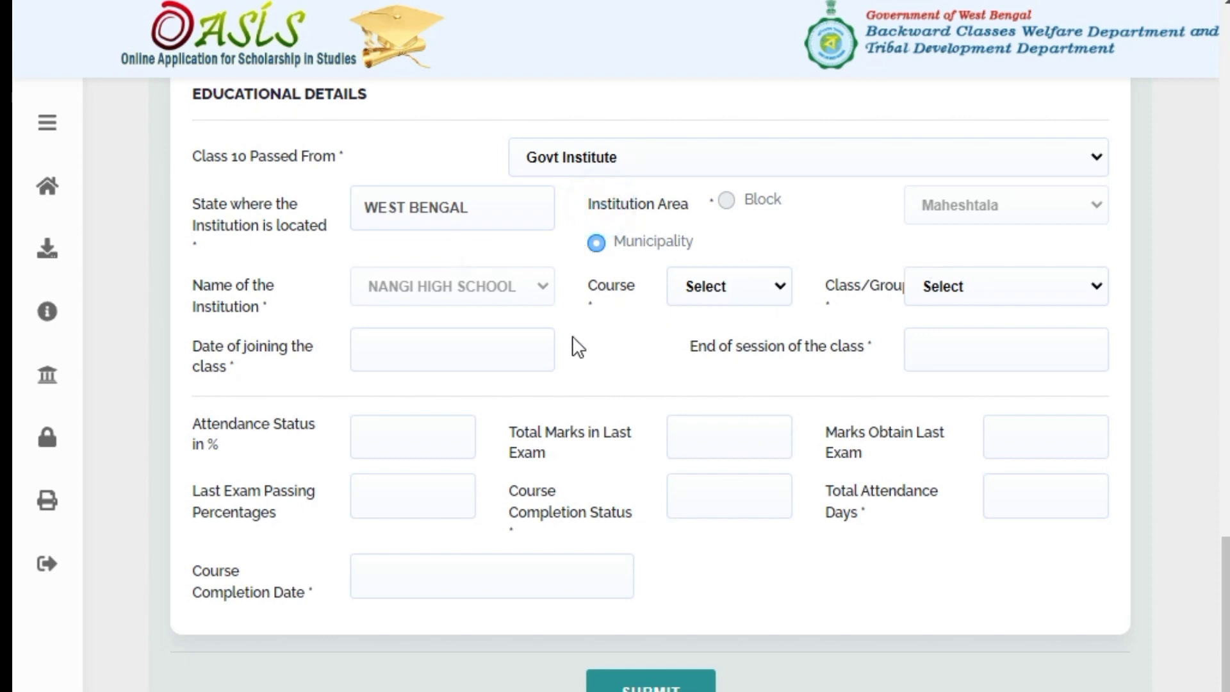
click(718, 286)
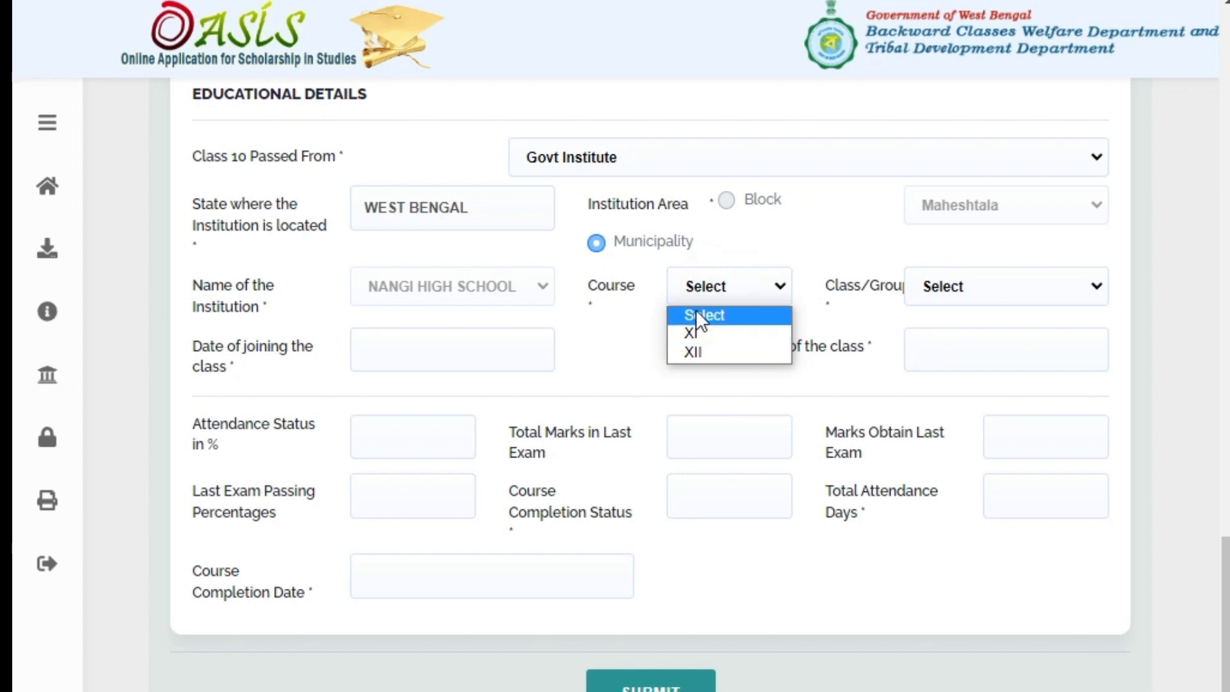
click(708, 352)
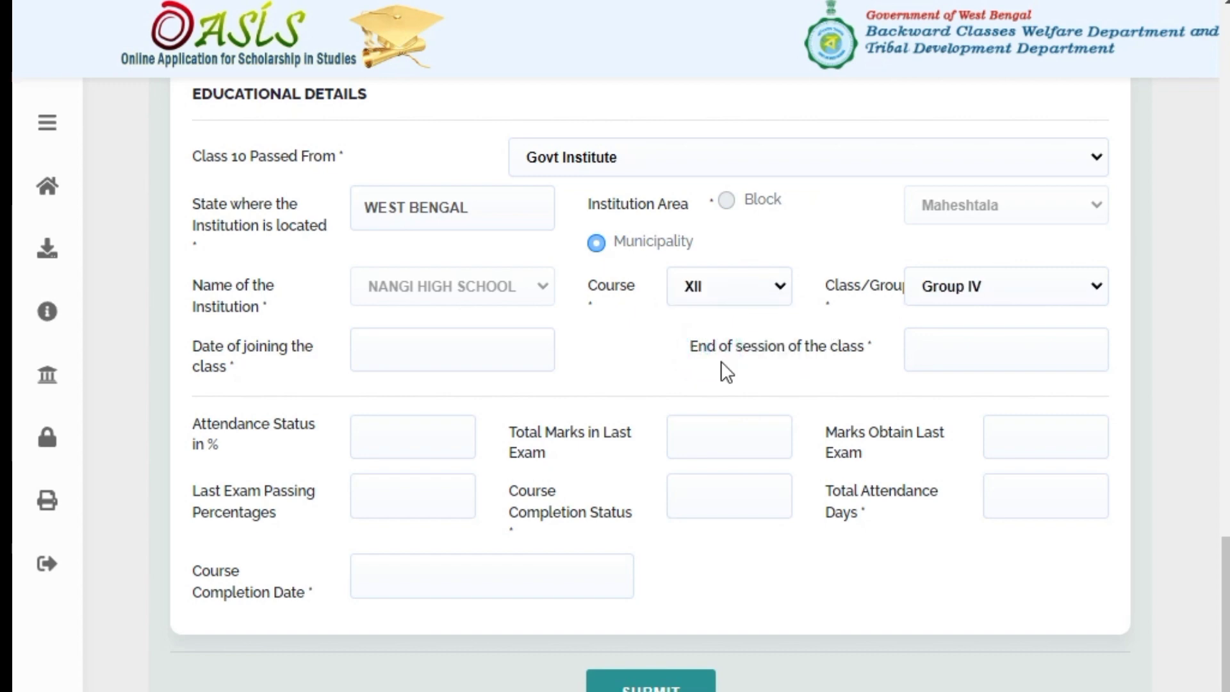
click(489, 357)
click(540, 397)
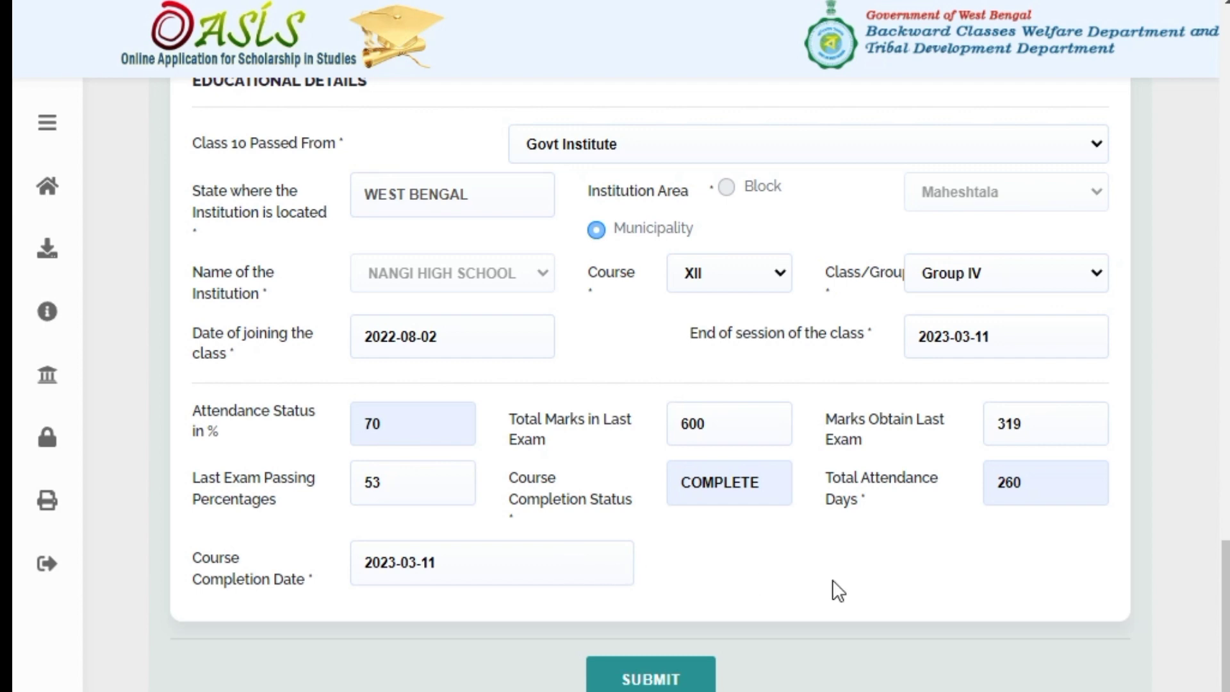
Submit the completed educational details of the Further Details form
click(831, 579)
click(686, 680)
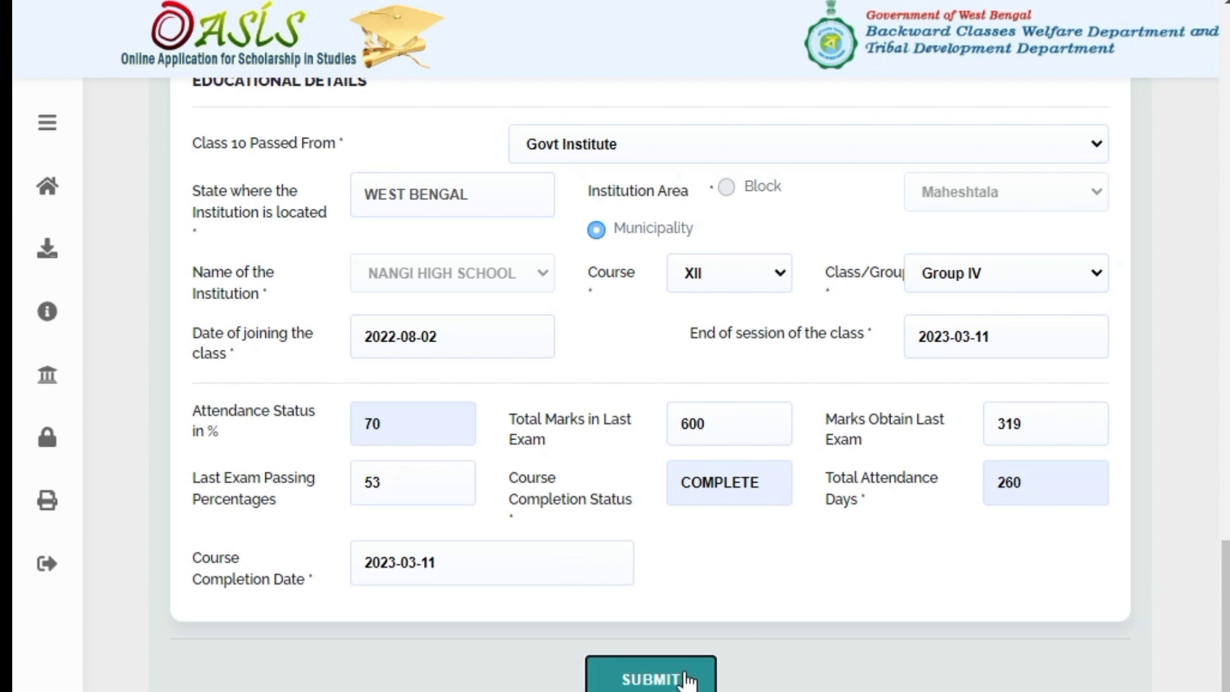
click(831, 210)
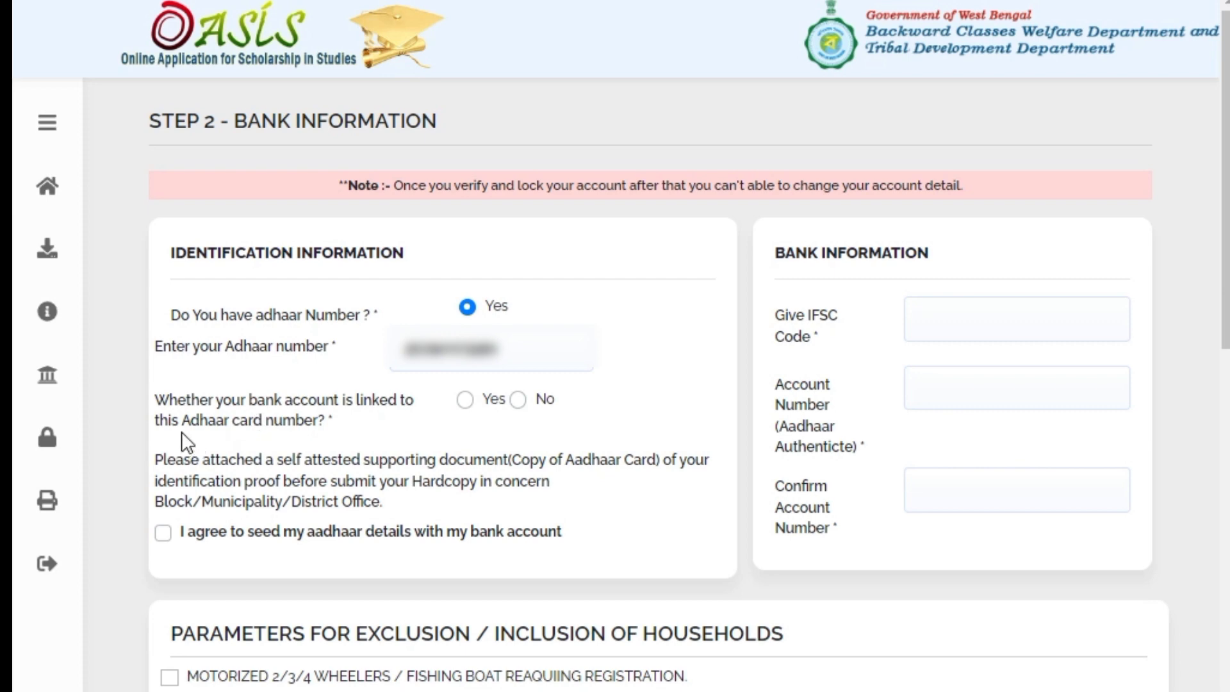
Mark the bank account as Aadhaar-linked and tick the consent to seed Aadhaar
click(463, 402)
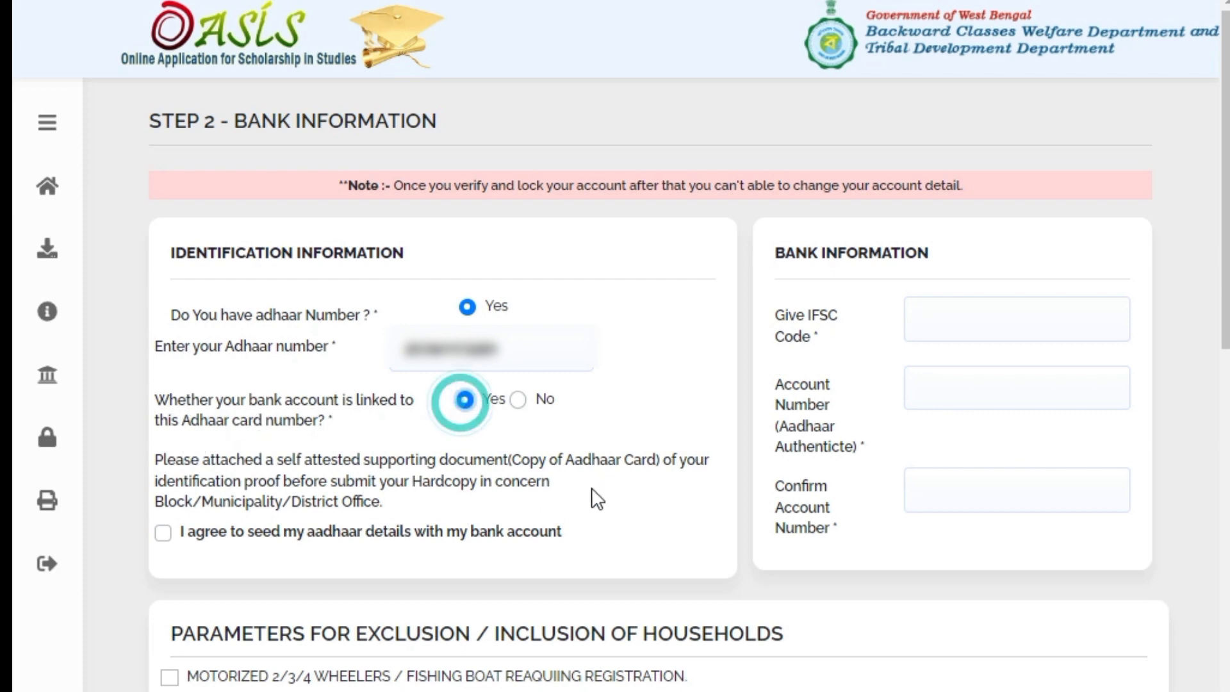
scroll(276, 505, down, 2)
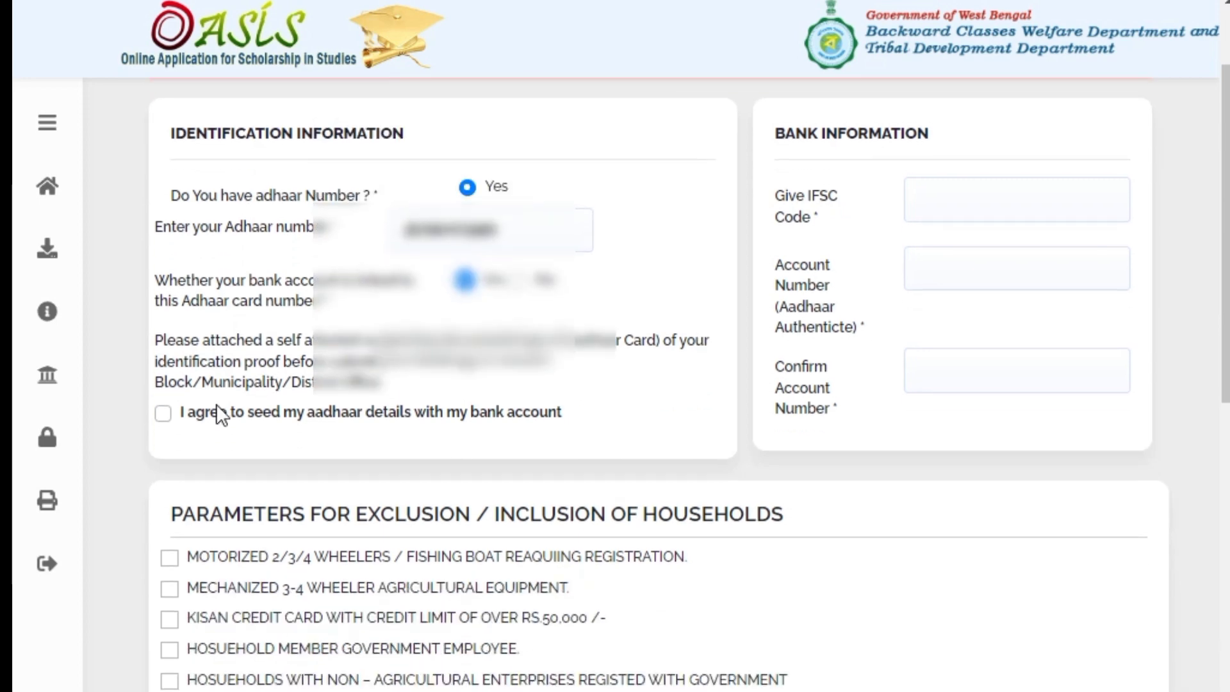
click(164, 414)
scroll(906, 310, up, 2)
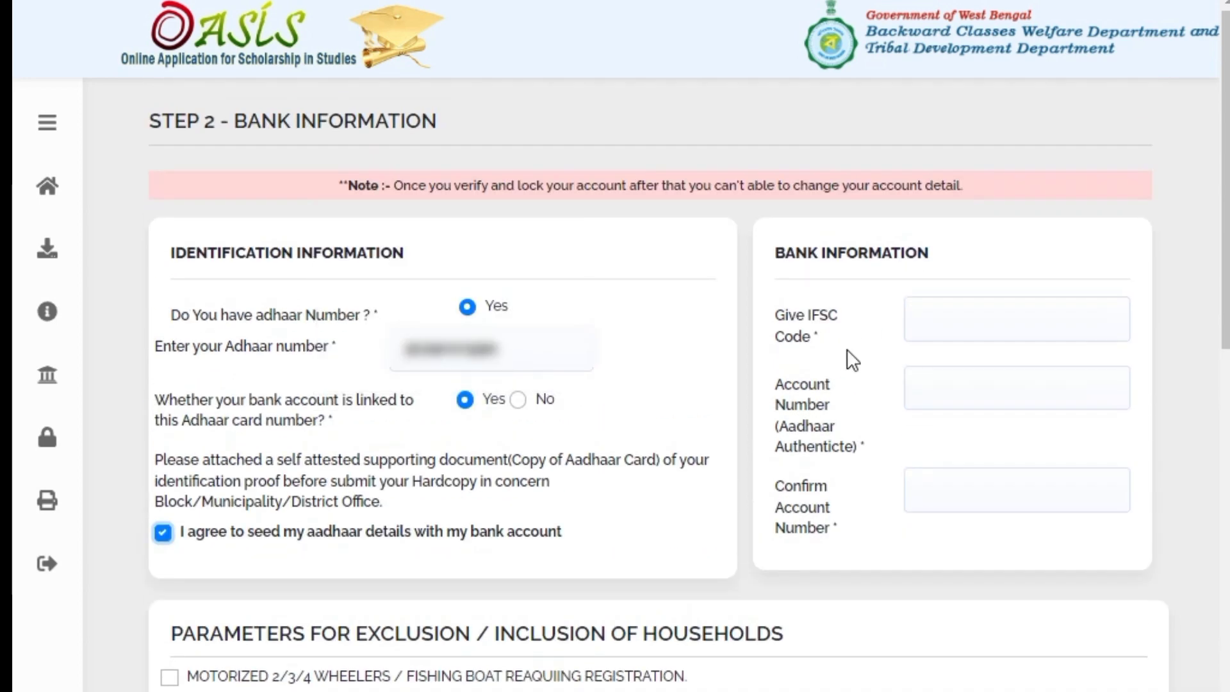
Enter 'UCB' in the IFSC Code field and save the bank details
click(944, 308)
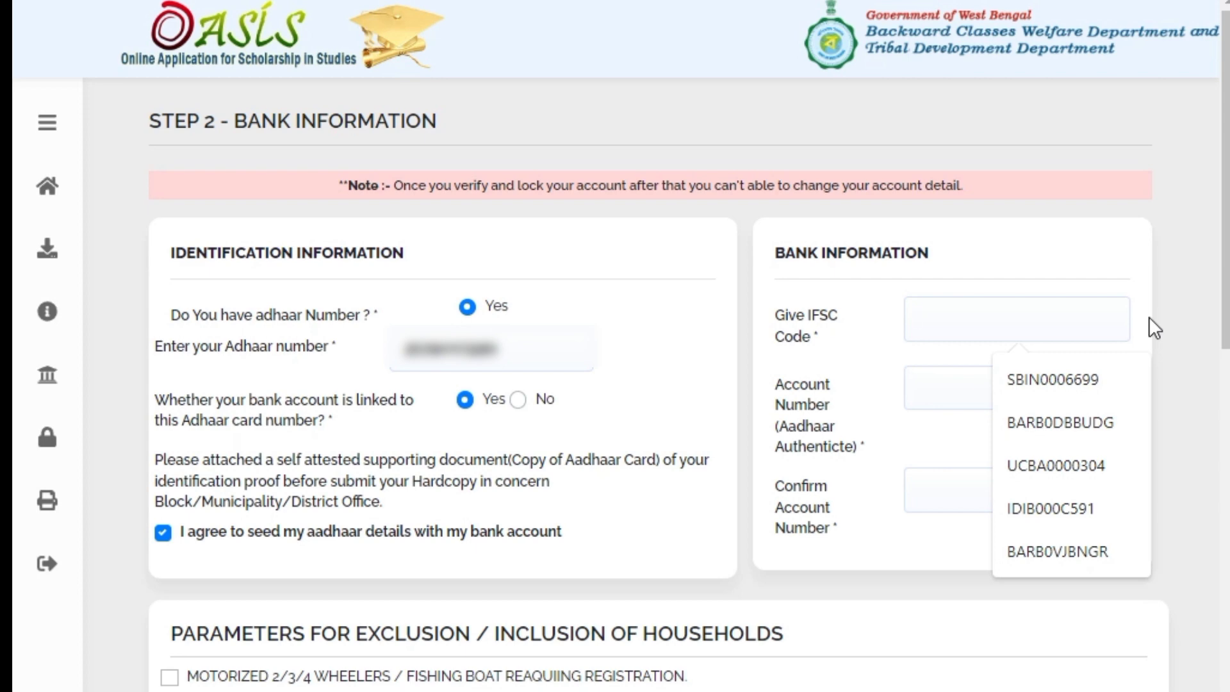
click(1036, 251)
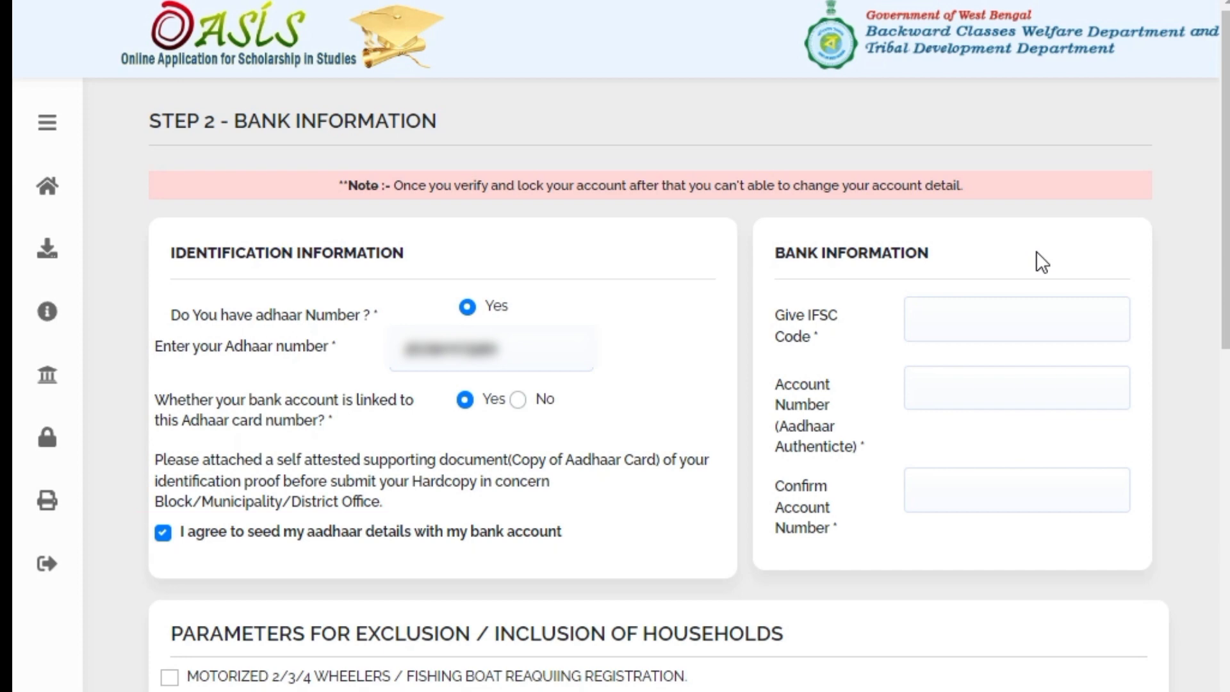
click(991, 333)
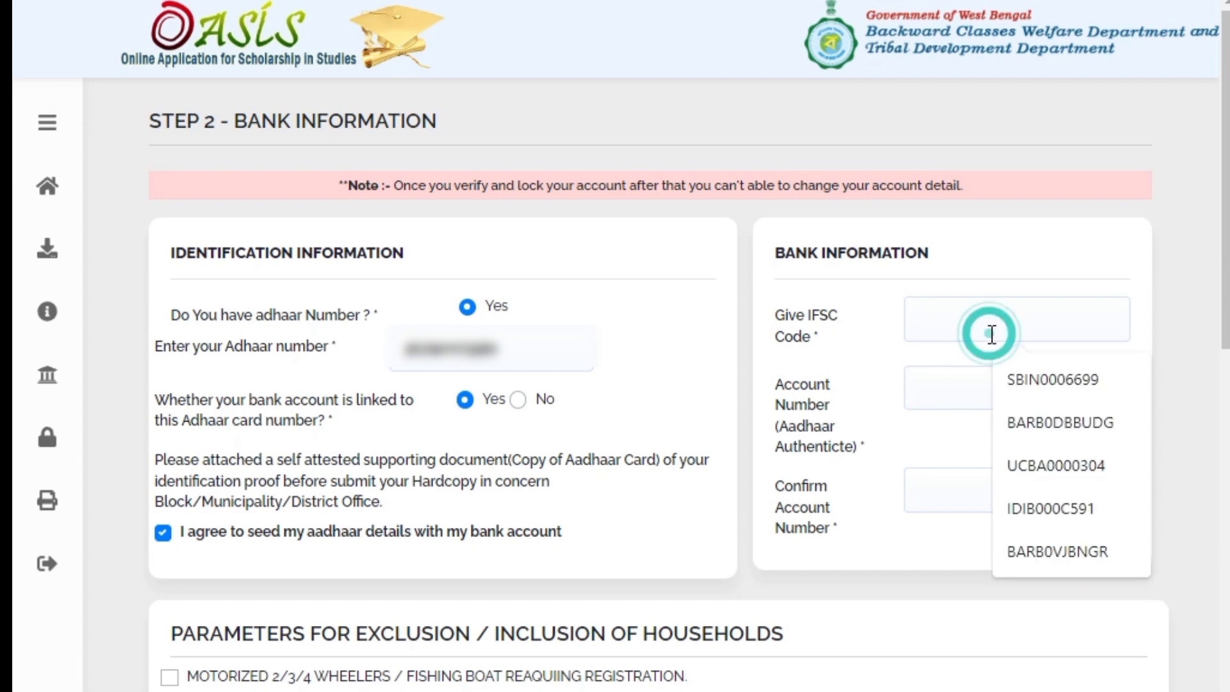
text(UC)
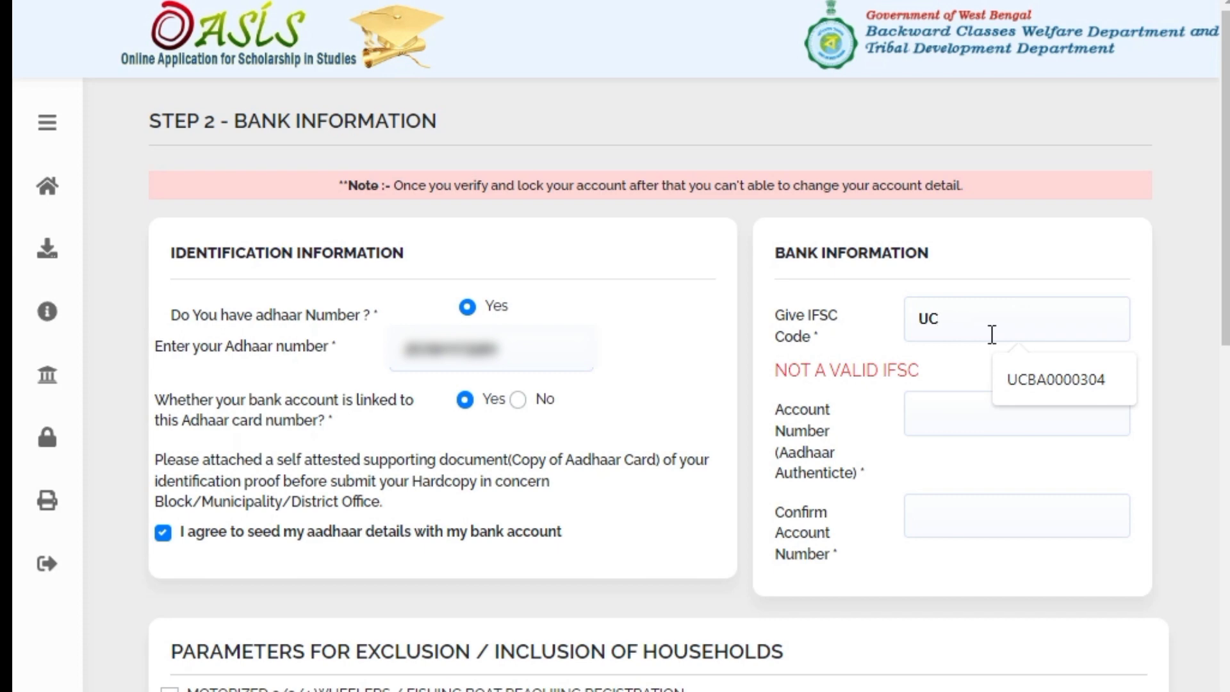
text(B)
scroll(759, 528, down, 10)
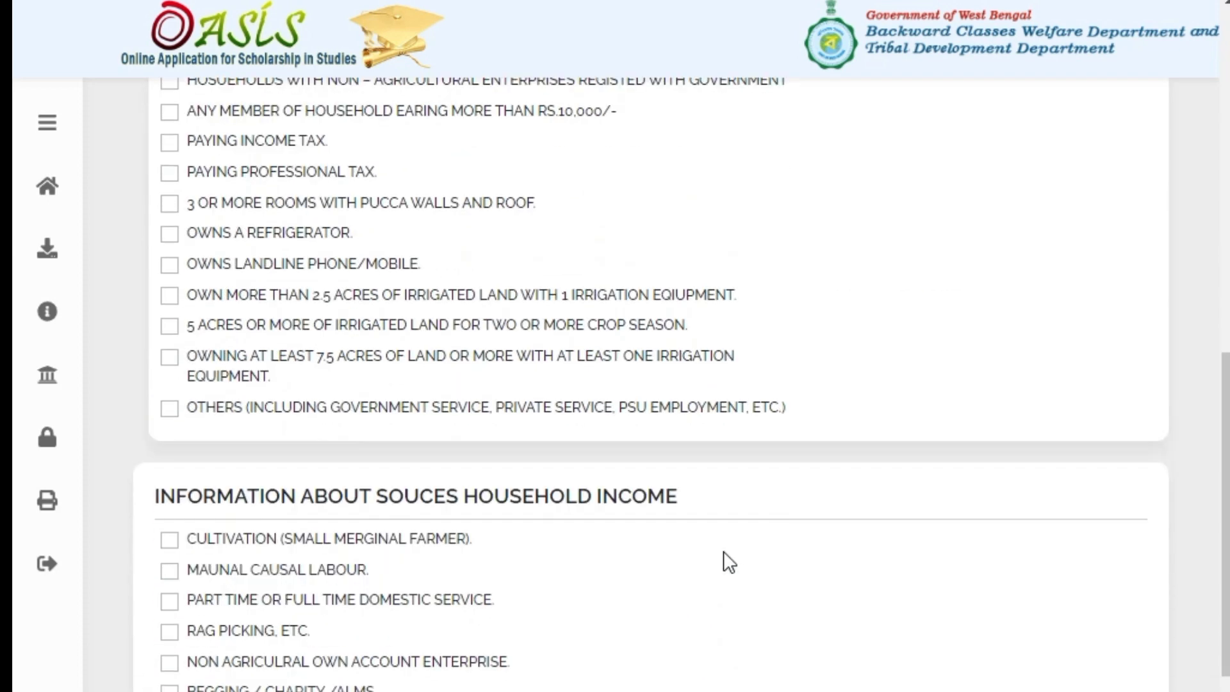
scroll(728, 562, down, 1)
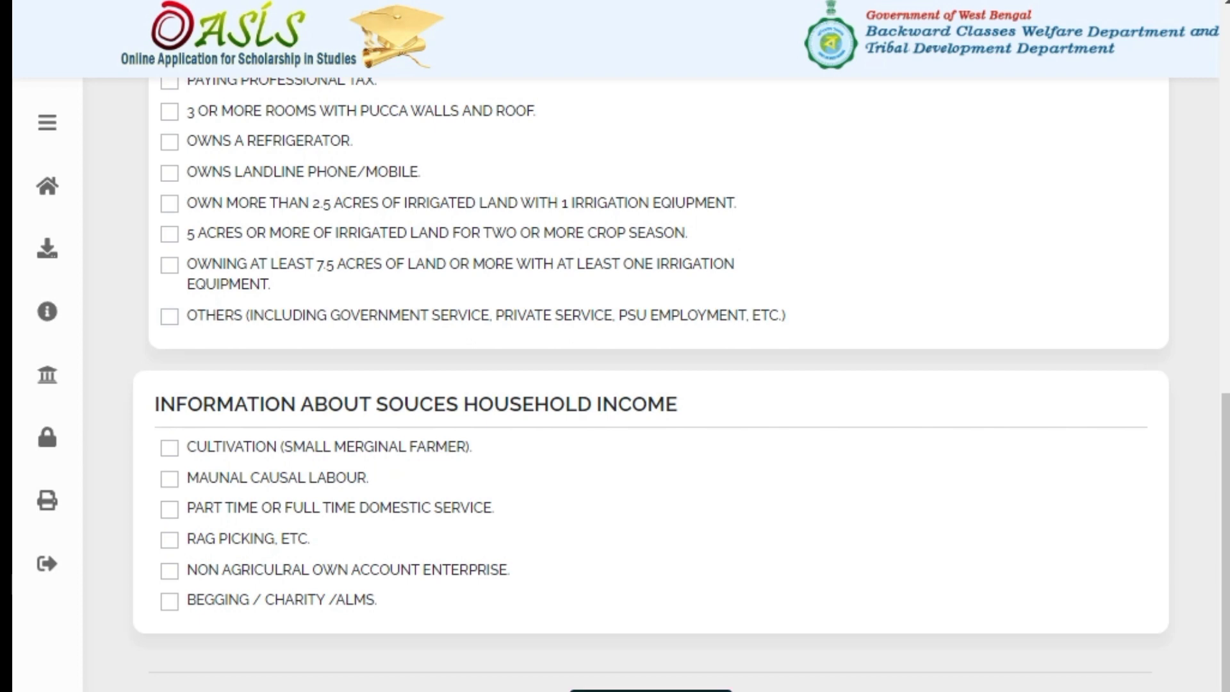
scroll(659, 675, down, 1)
click(659, 646)
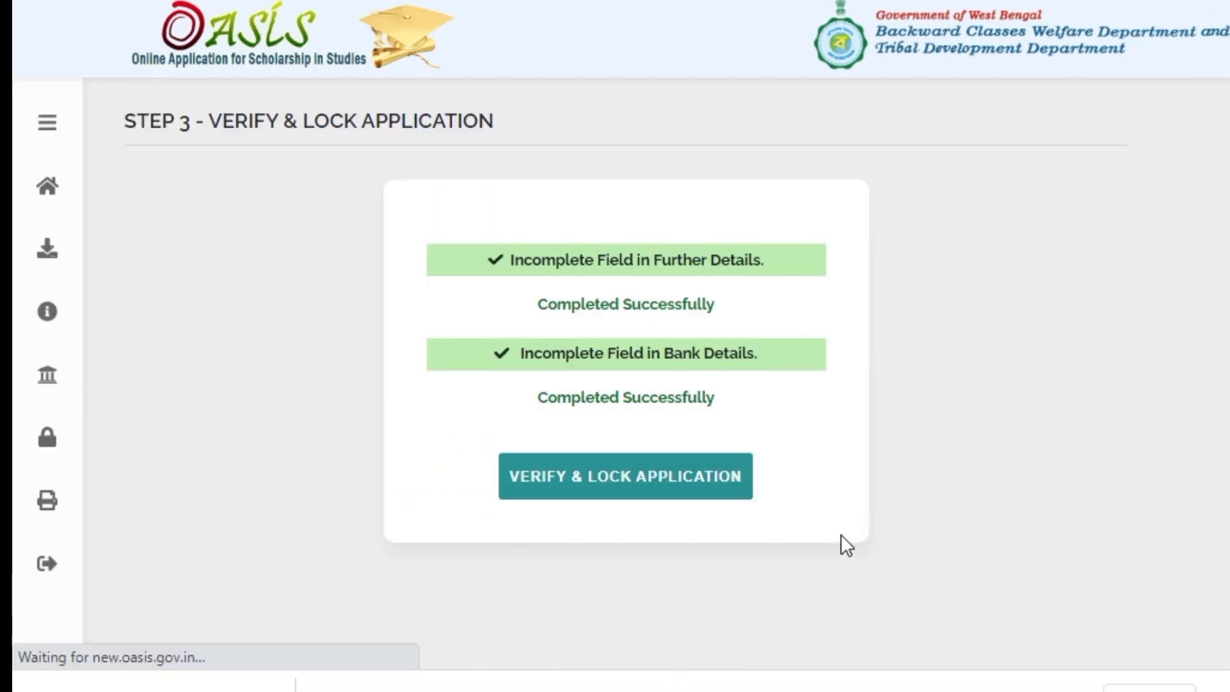
Confirm verifying and locking the application, then enter the OTP sent to the registered mobile
click(552, 497)
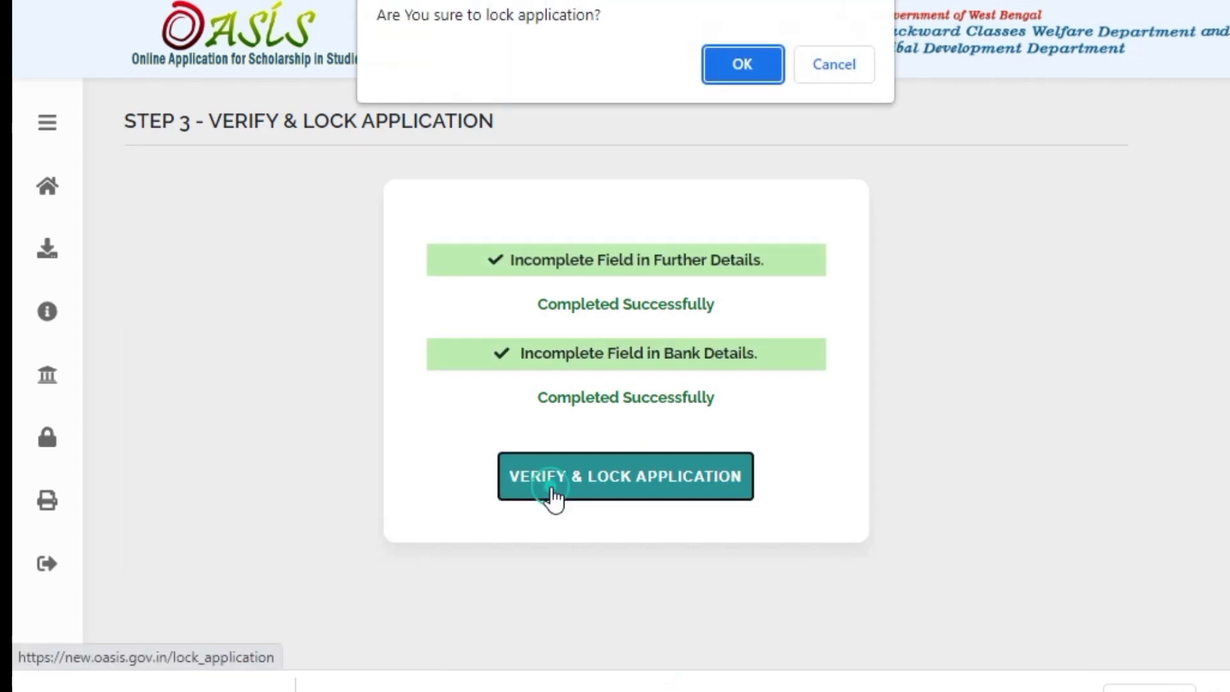
click(744, 66)
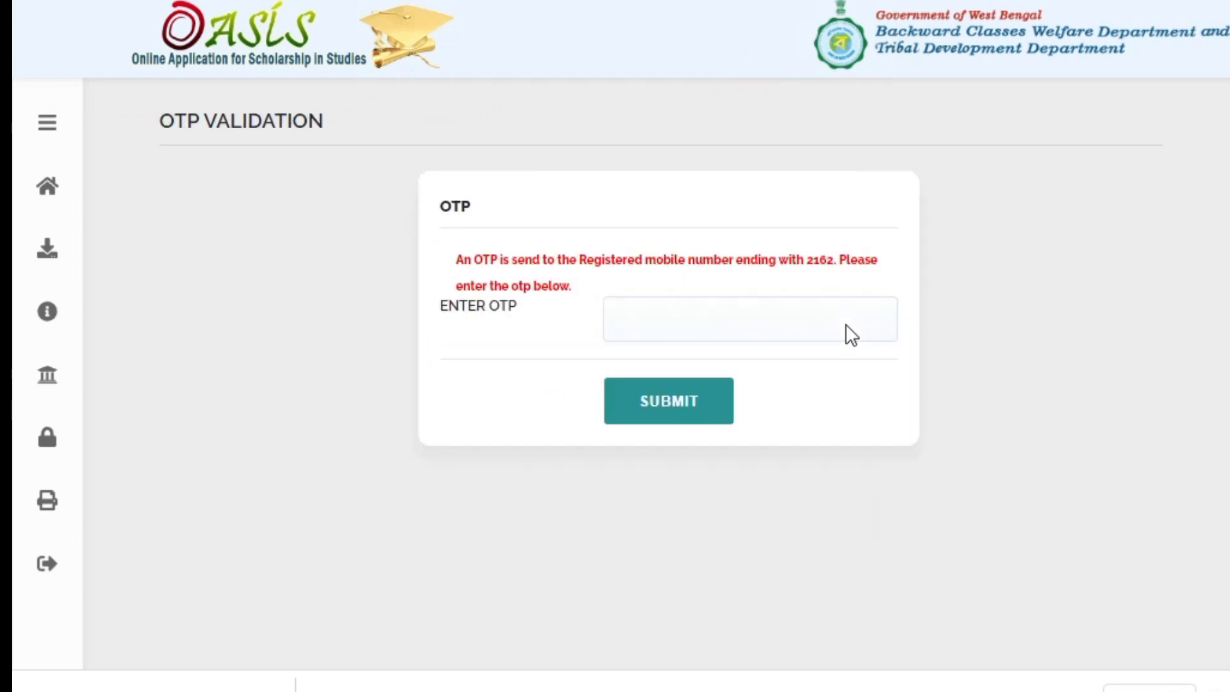
click(648, 323)
text(123)
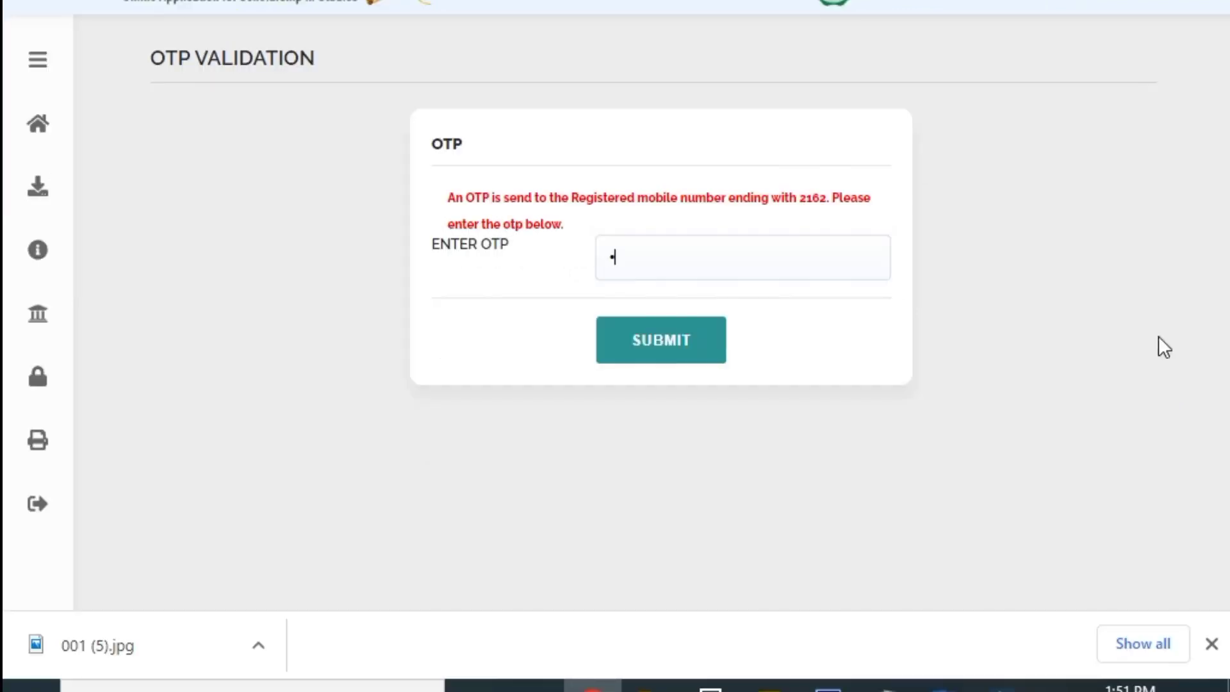
text(4)
Submit the OTP to lock the application and download the generated application form
click(686, 360)
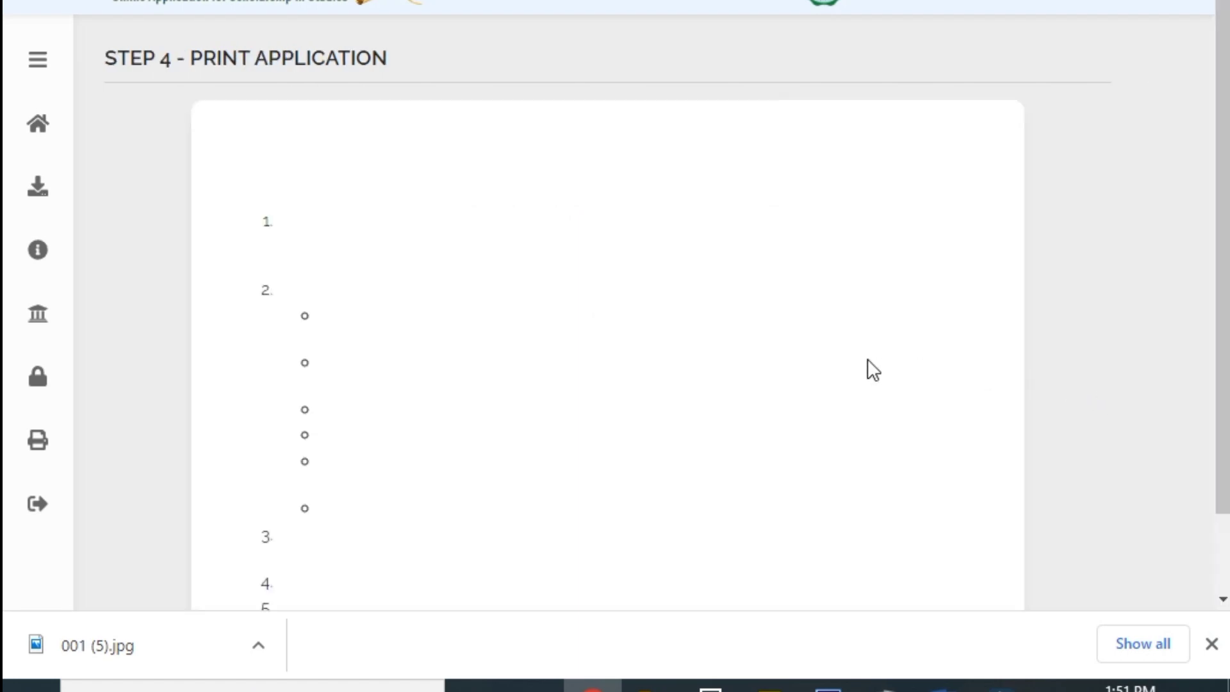
click(613, 173)
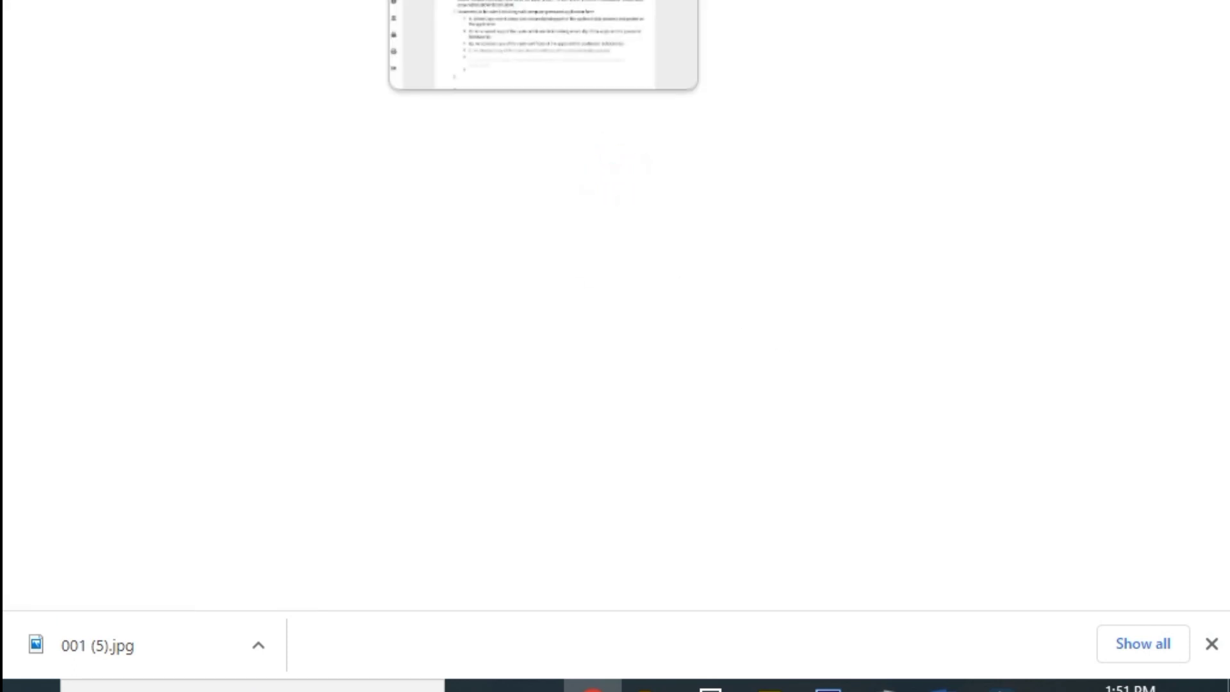
scroll(694, 282, down, 2)
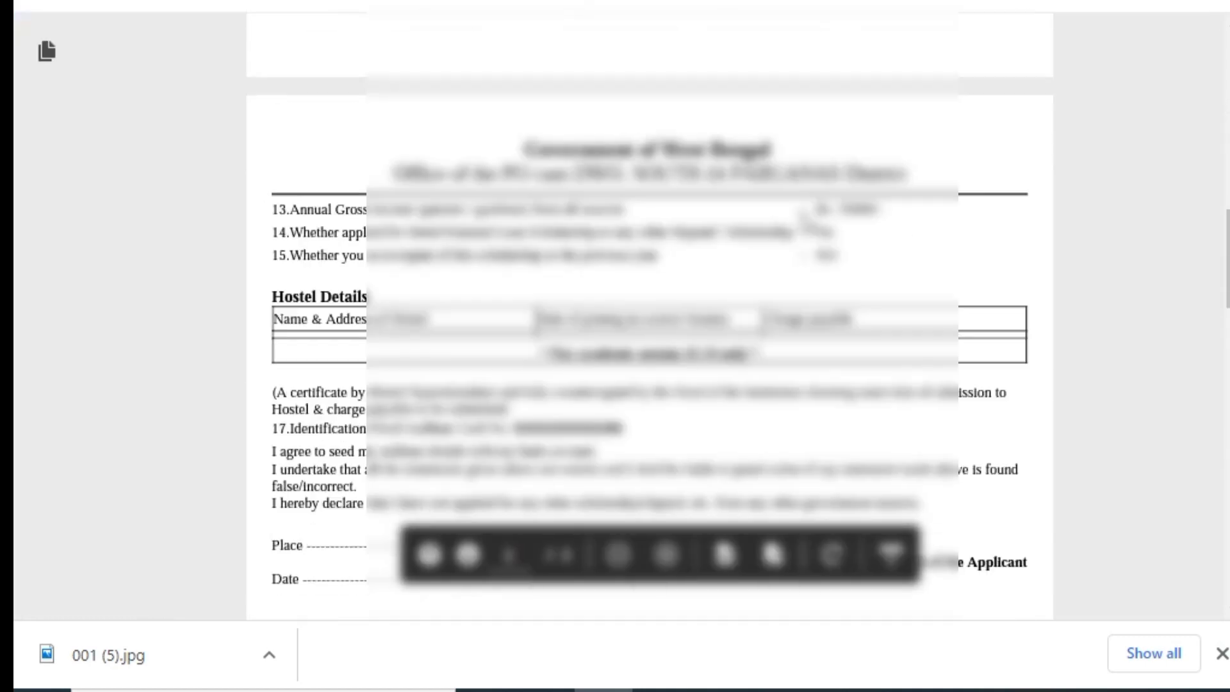
Print the application form on A4 paper in black and white
scroll(803, 223, down, 15)
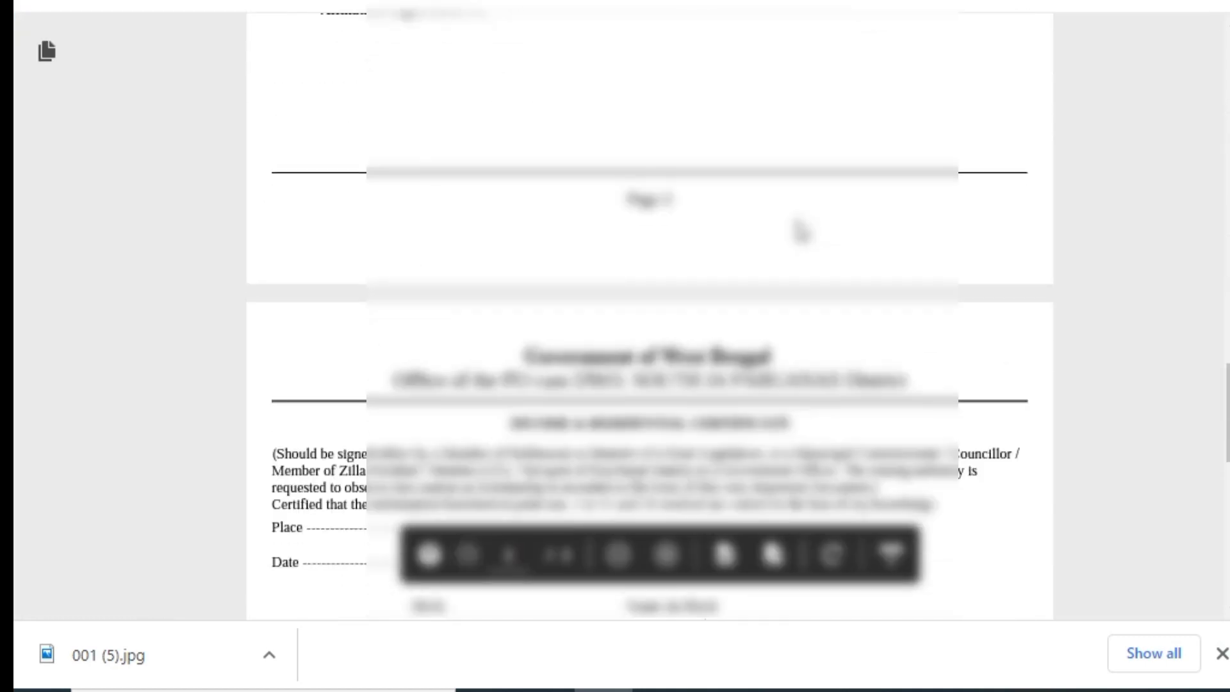
key(ctrl+p)
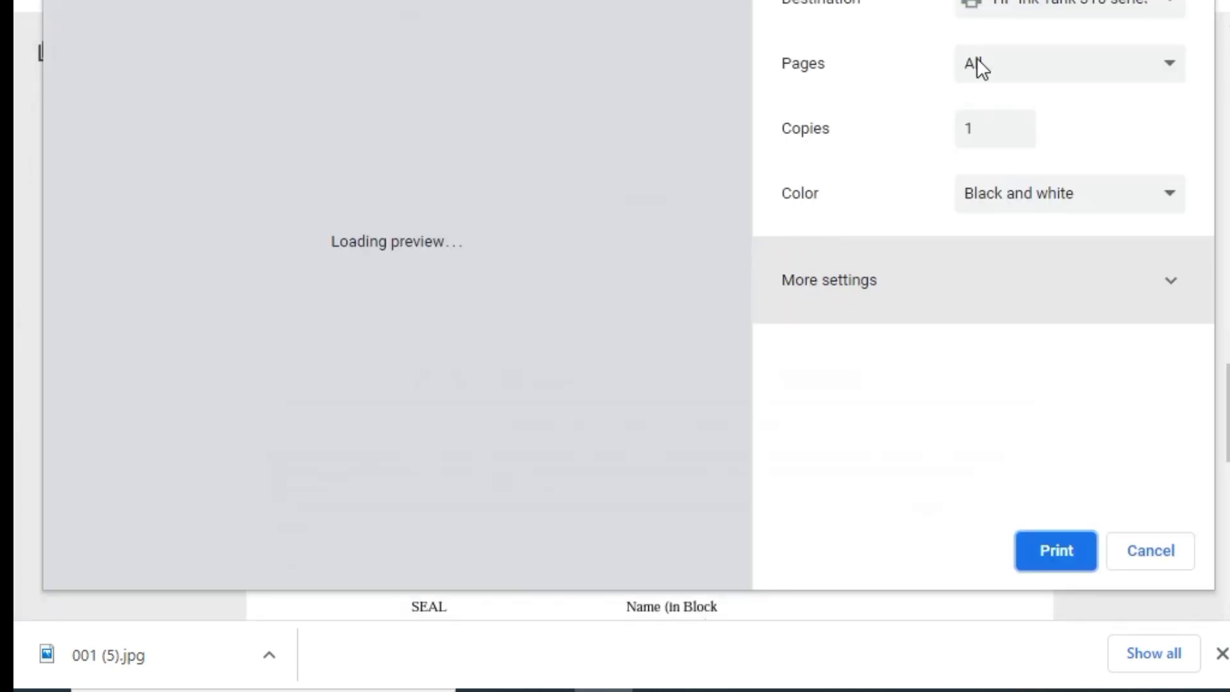
click(941, 286)
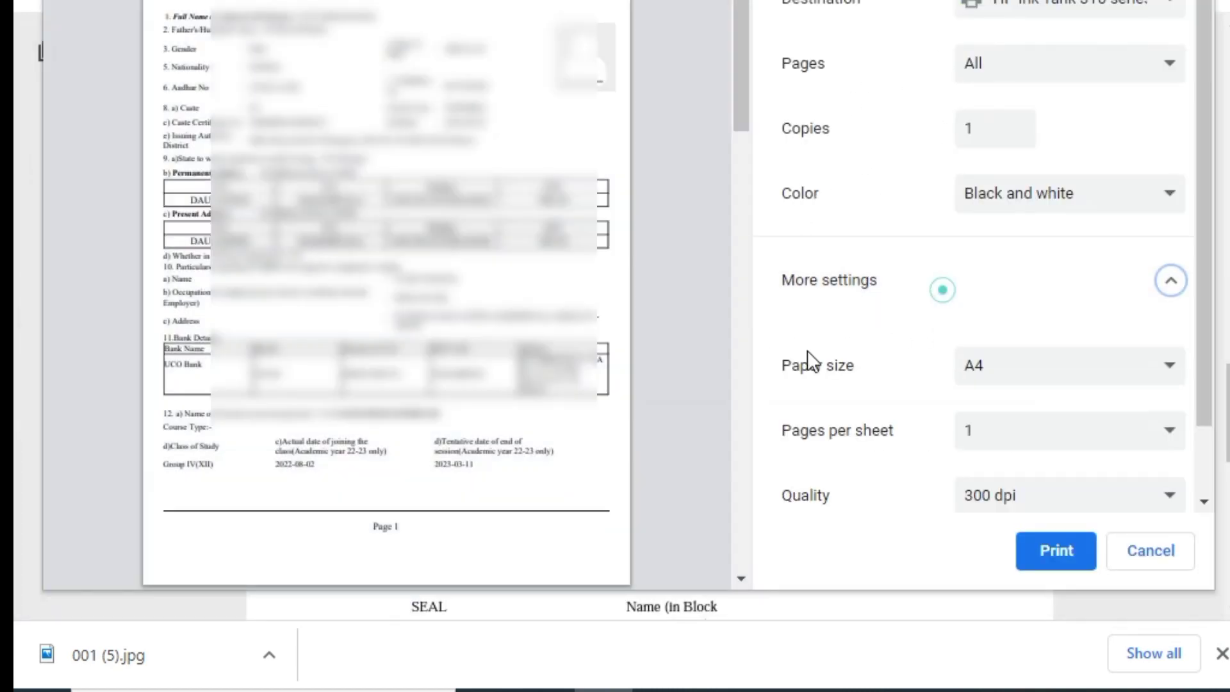
scroll(873, 370, up, 3)
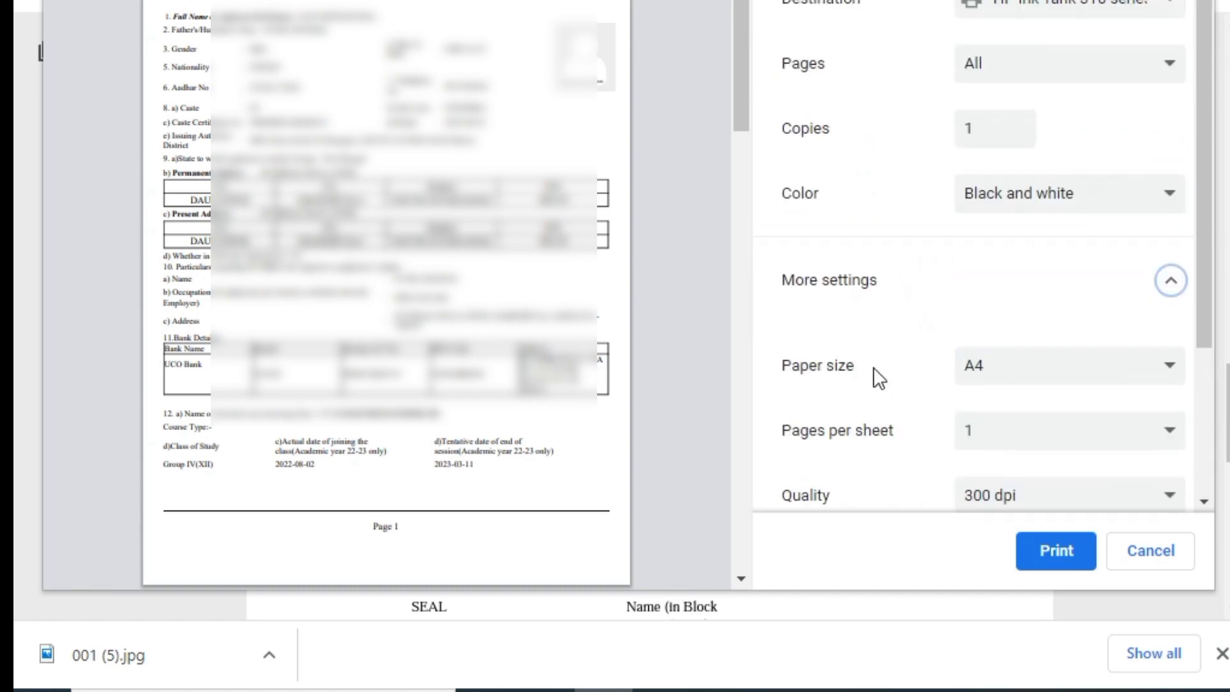
click(1057, 560)
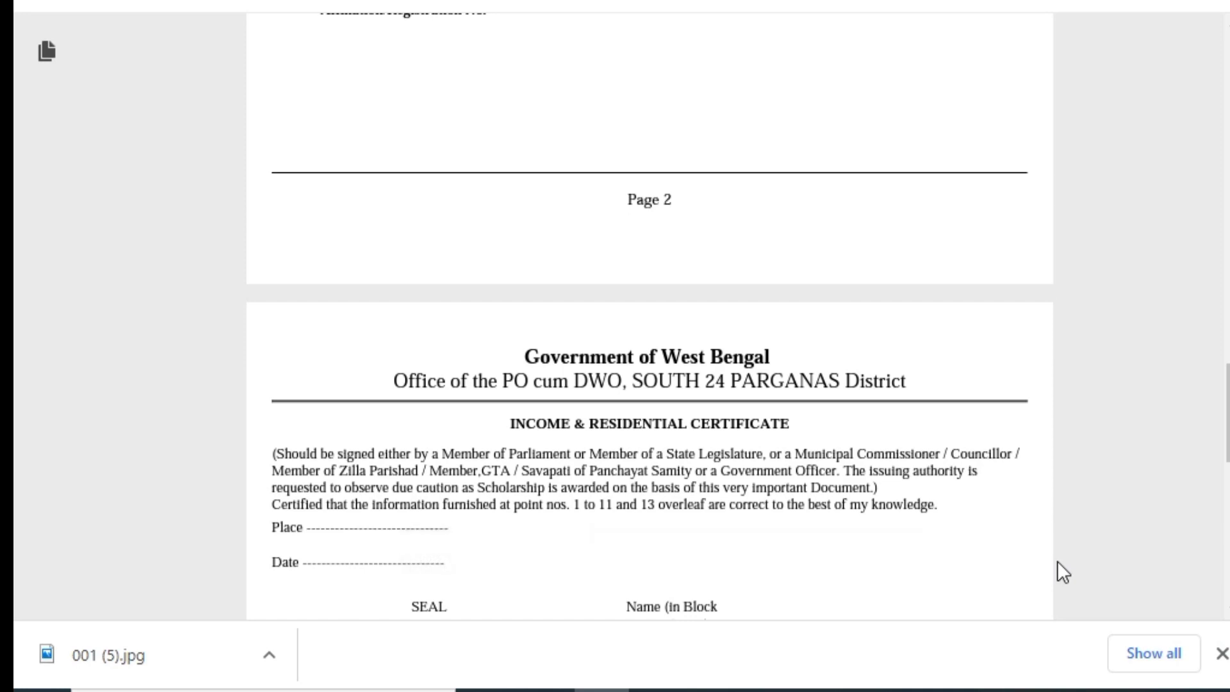
Scroll through the three-page application form PDF to review it
scroll(1057, 560, up, 8)
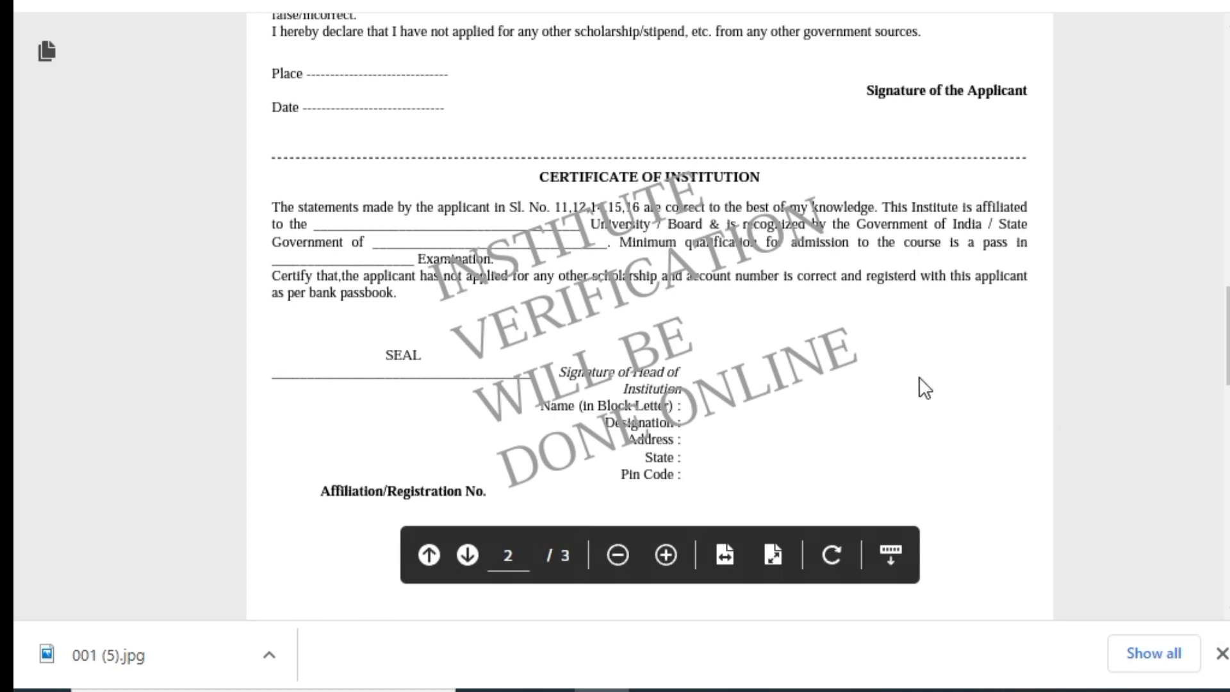
scroll(922, 379, up, 4)
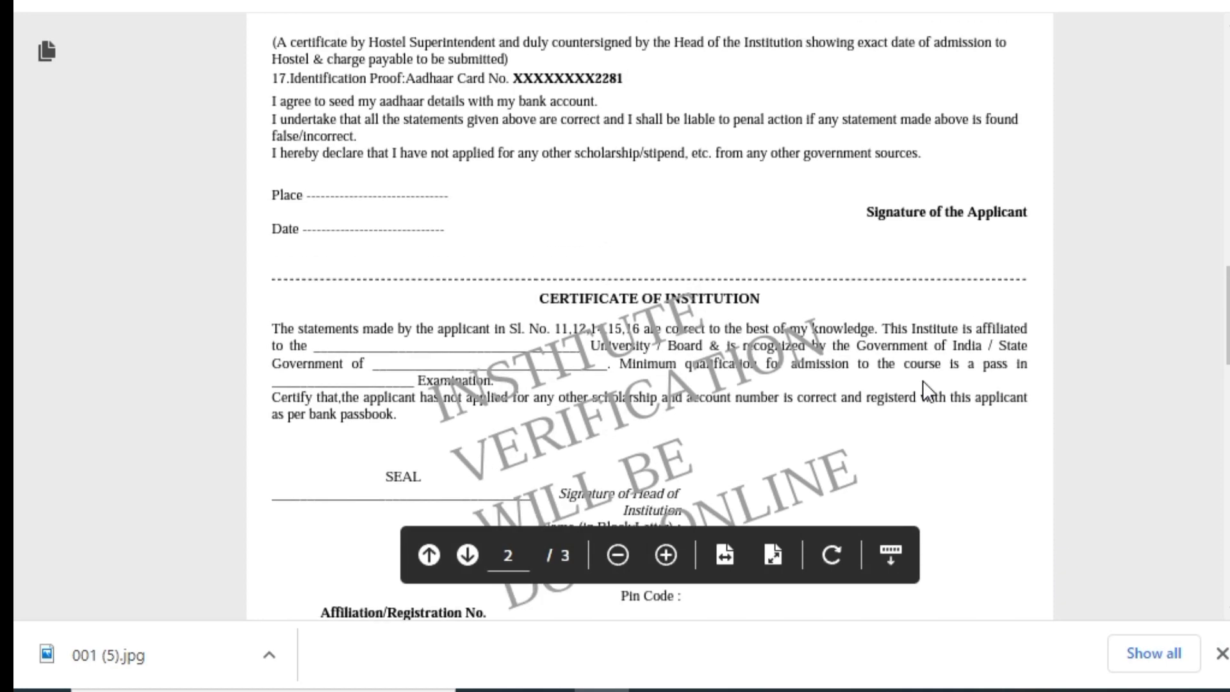
scroll(922, 379, down, 2)
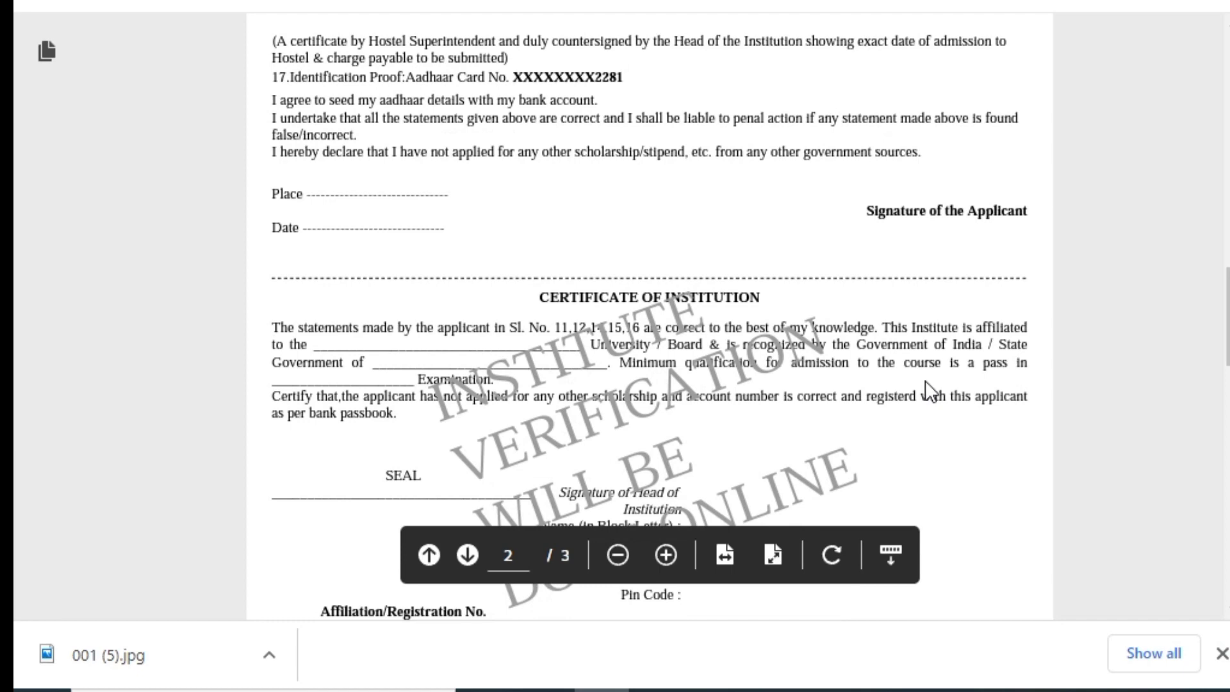
scroll(925, 382, up, 6)
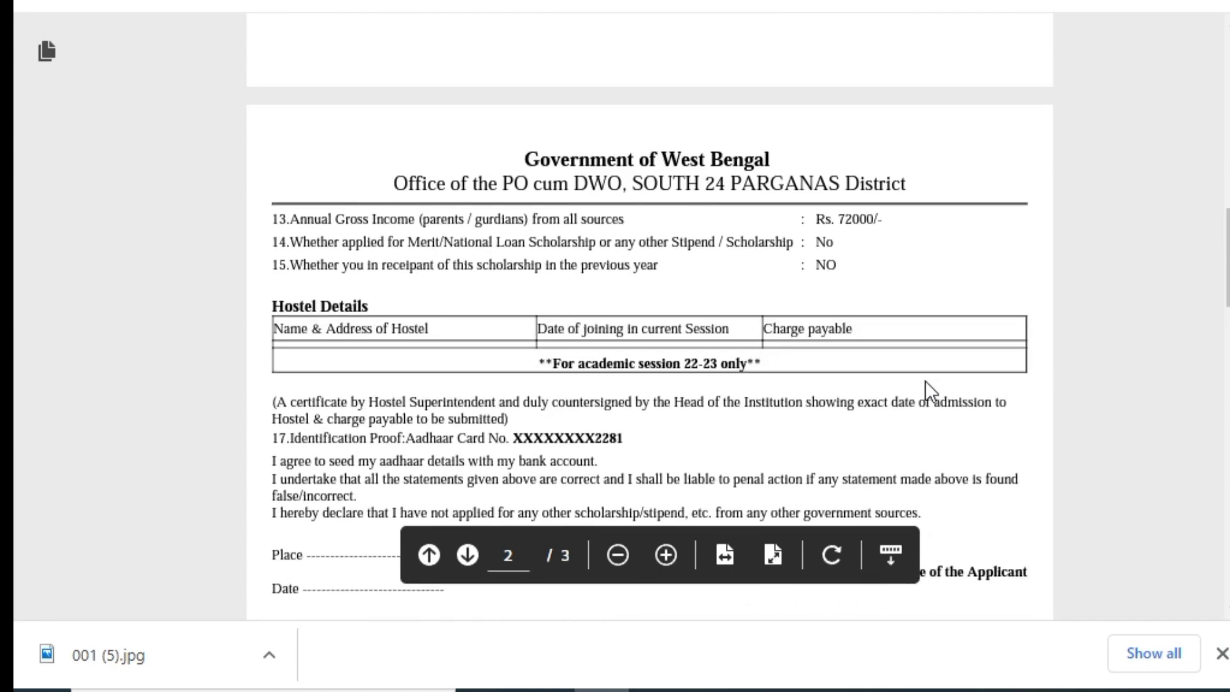
scroll(717, 339, down, 2)
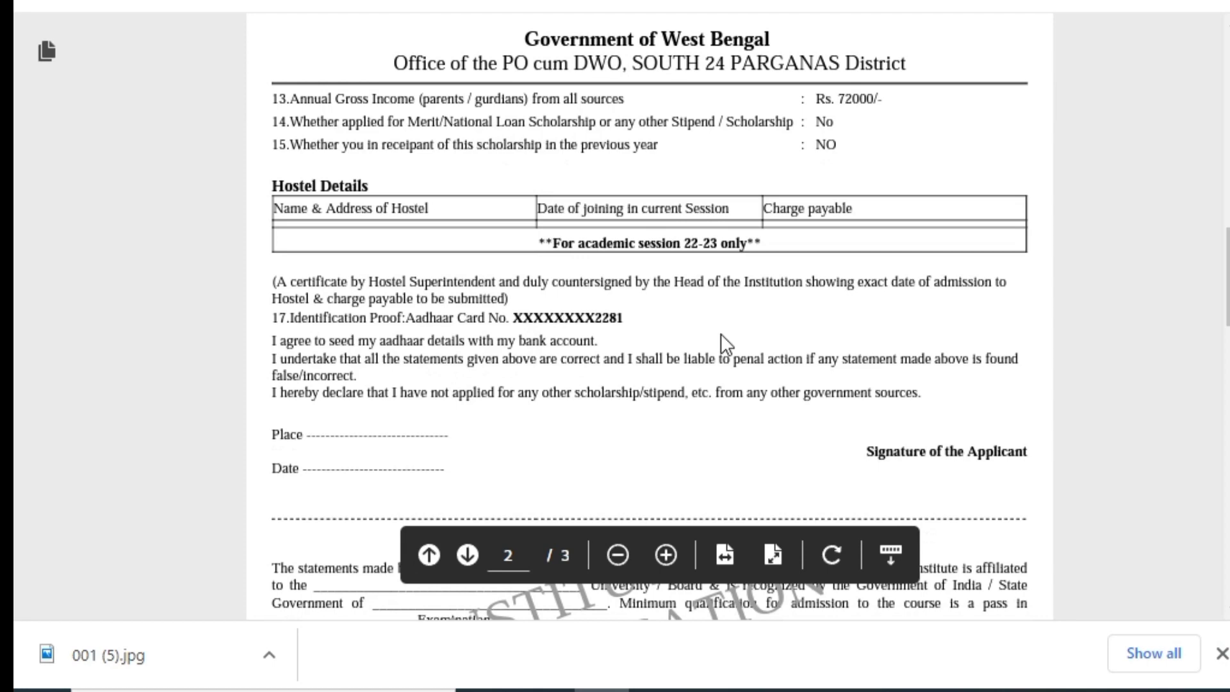
scroll(721, 334, down, 2)
scroll(758, 362, down, 2)
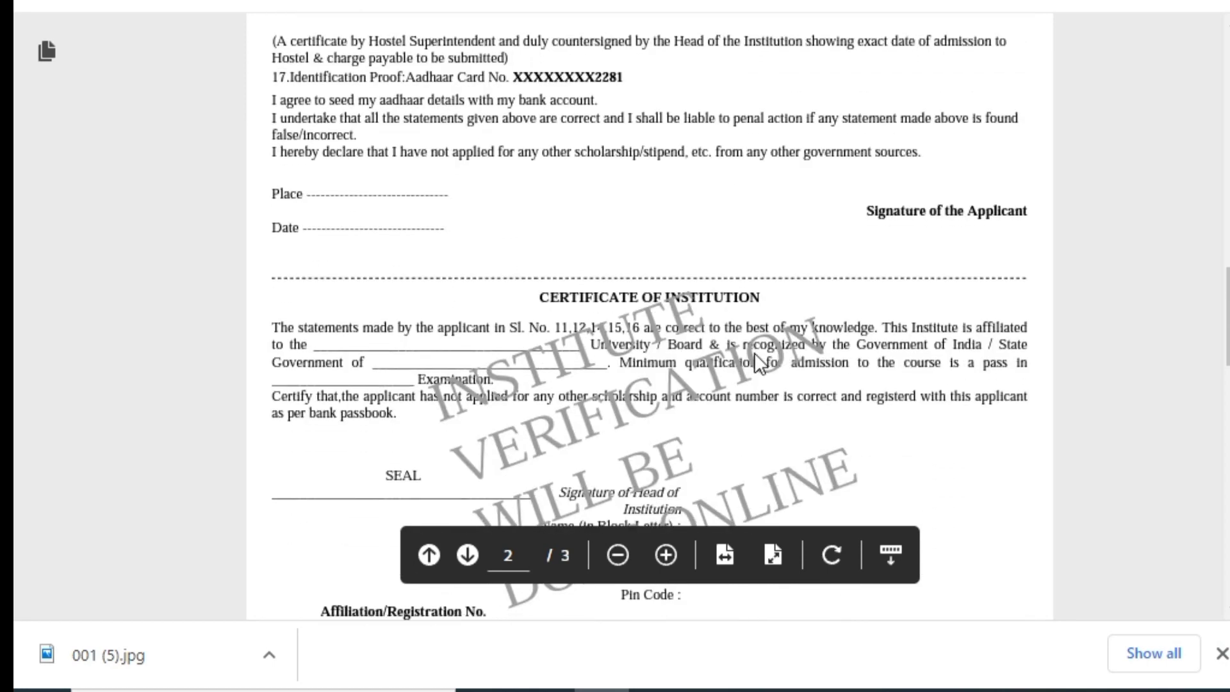